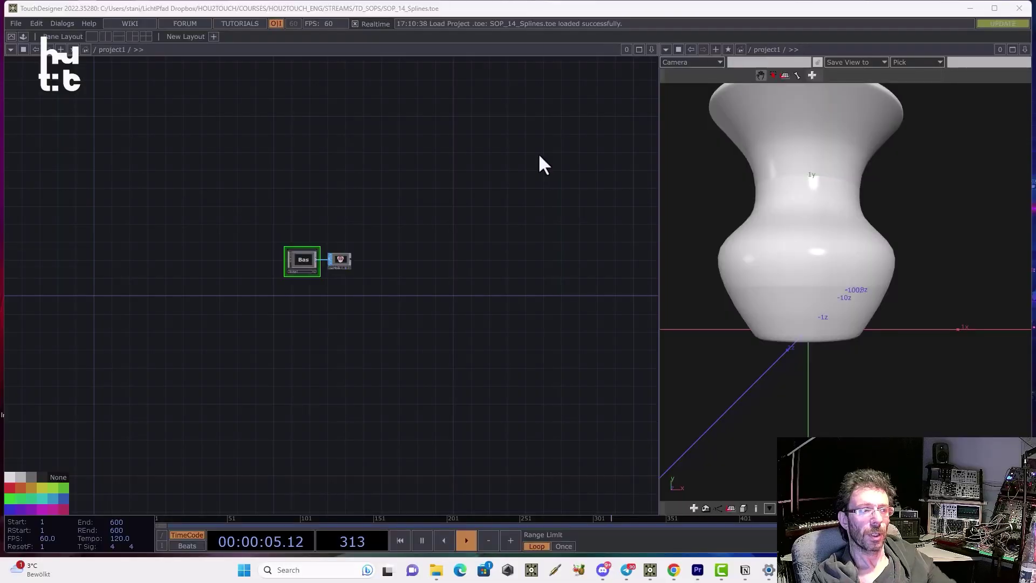
# - Add a Clay SOP fed by the output of the carve1 vase
pyautogui.scroll(5, 291, 257)
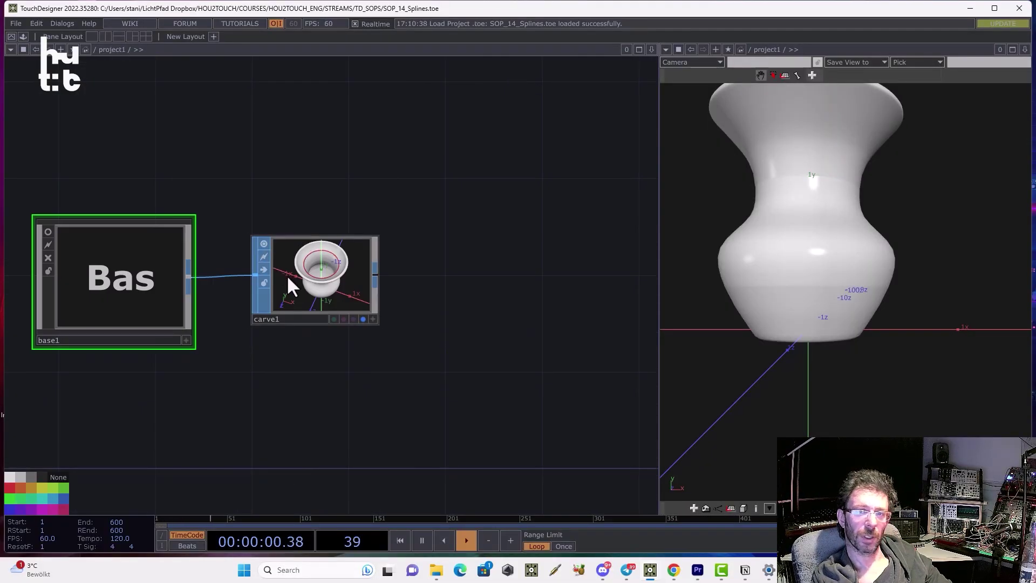
pyautogui.moveTo(298, 281); pyautogui.dragTo(274, 305)
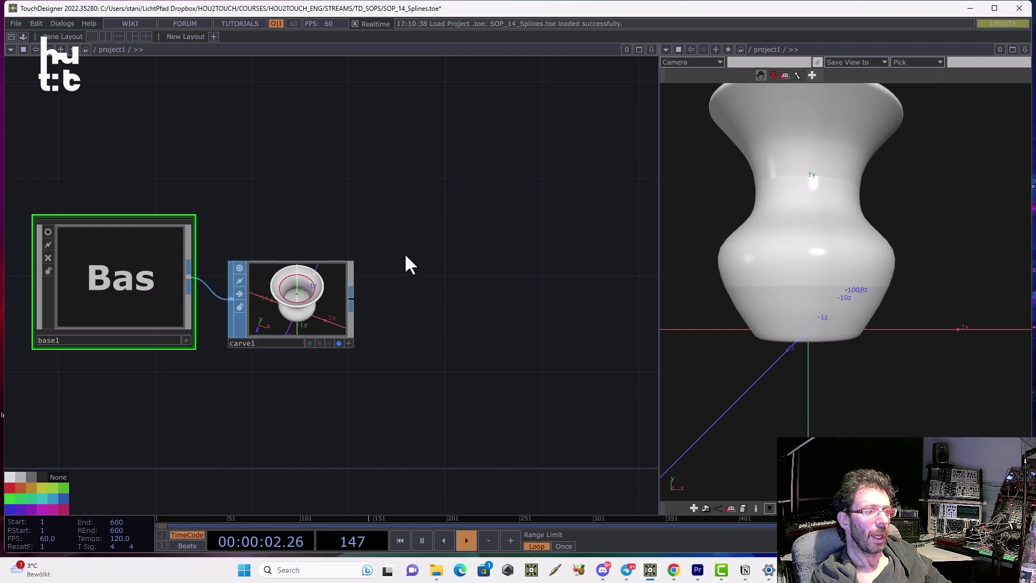
pyautogui.moveTo(405, 246); pyautogui.dragTo(352, 226)
pyautogui.press('Tab')
pyautogui.click(278, 113)
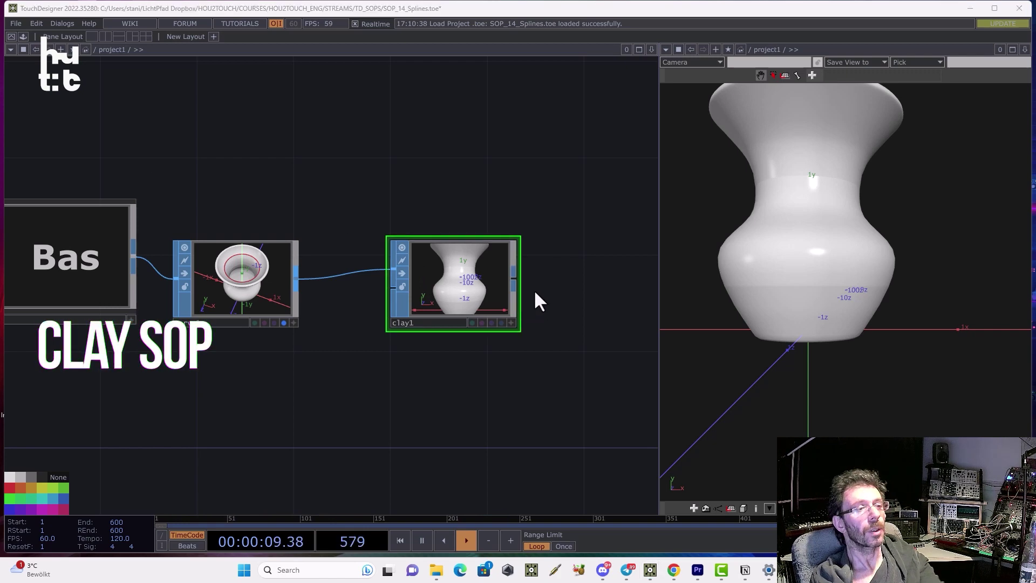
# - Show the parameters of clay1 and set its warp method to Vector with Normal on
pyautogui.moveTo(552, 280); pyautogui.dragTo(463, 333)
pyautogui.press('p')
pyautogui.click(454, 91)
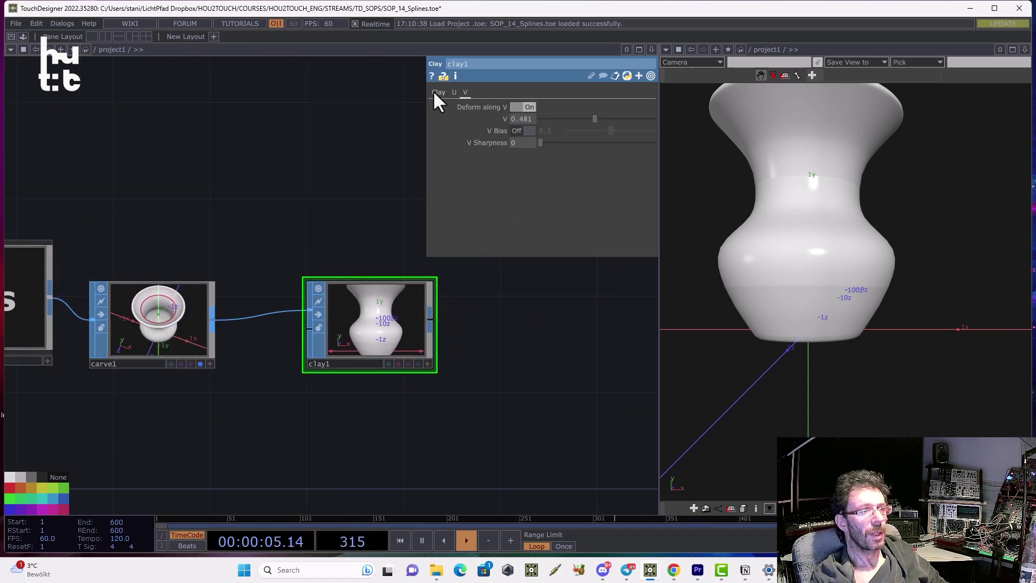
pyautogui.click(437, 92)
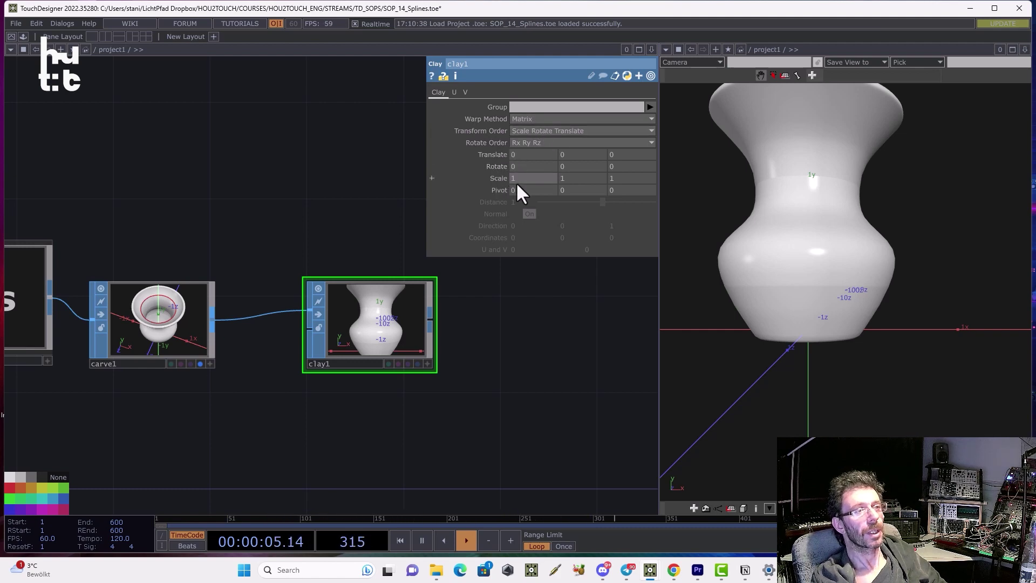
pyautogui.click(529, 116)
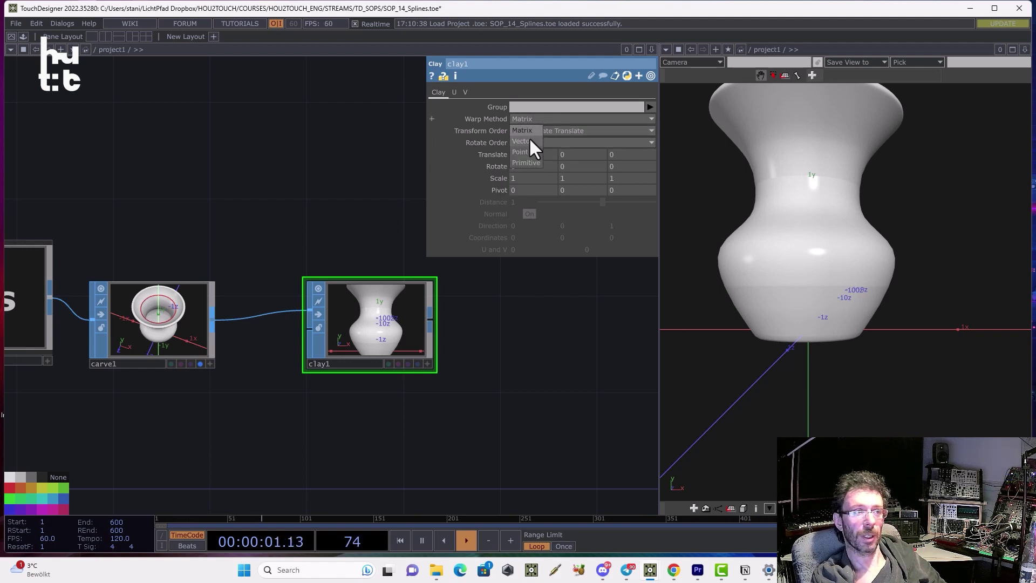
pyautogui.click(531, 142)
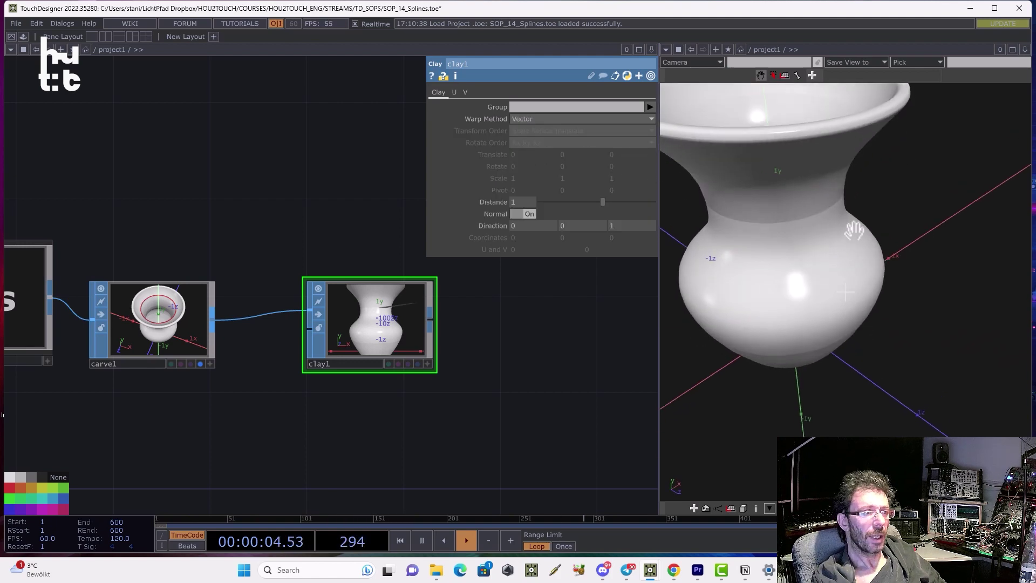
pyautogui.click(519, 215)
pyautogui.click(513, 213)
pyautogui.click(522, 214)
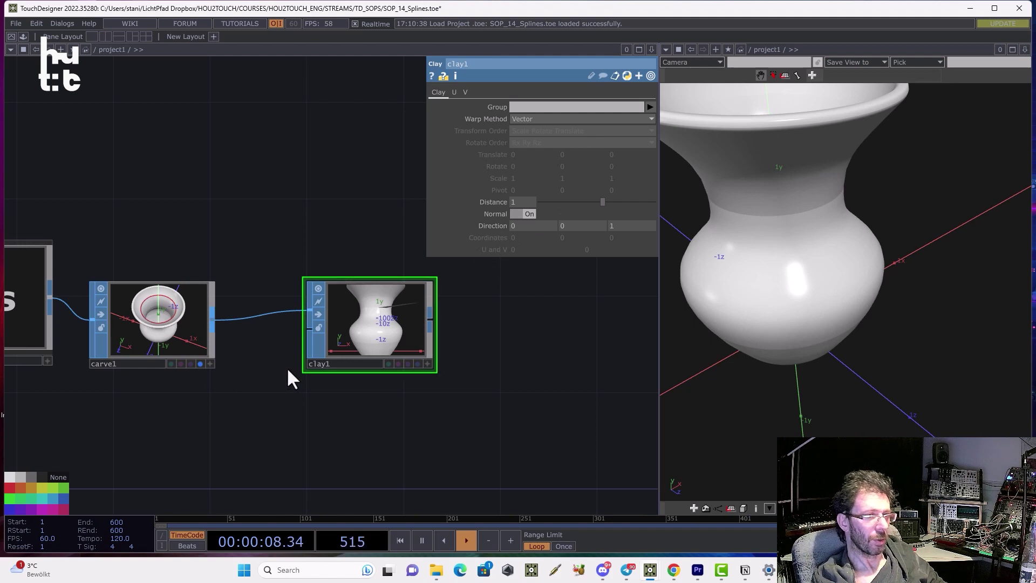
# - Switch the display from carve1 to clay1 in the geometry viewer
pyautogui.click(200, 363)
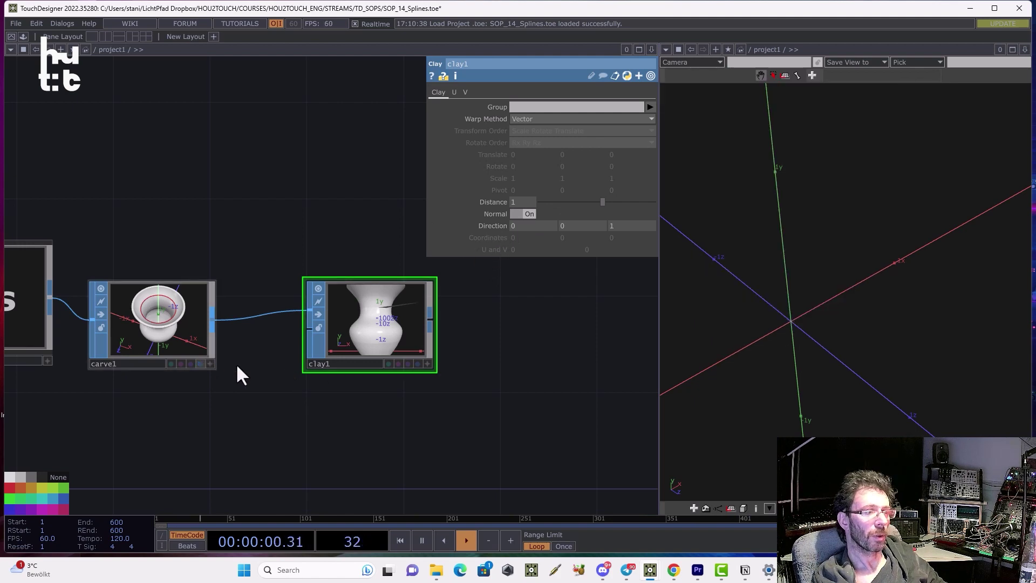
pyautogui.click(417, 363)
pyautogui.moveTo(797, 300); pyautogui.dragTo(651, 243)
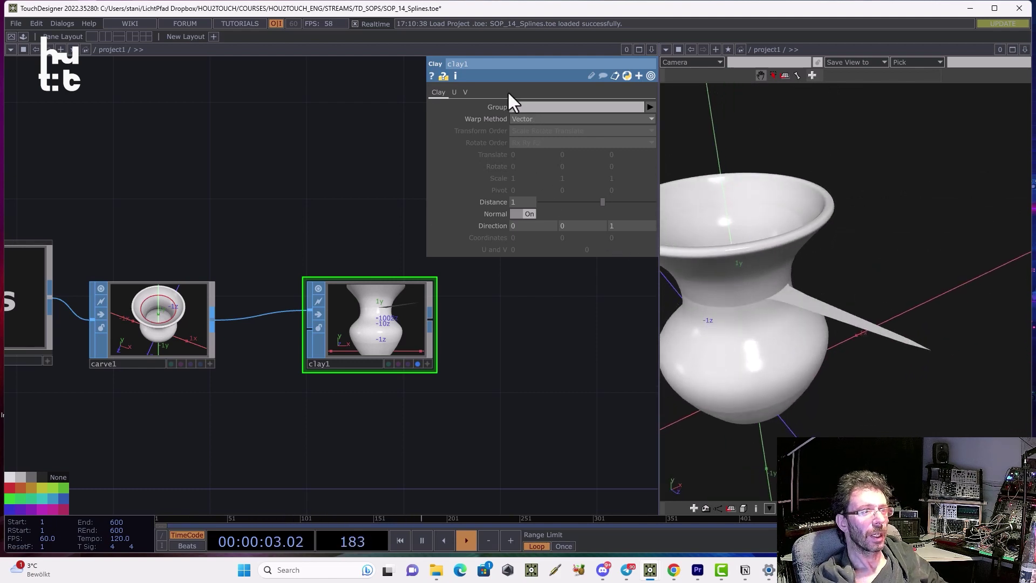
# - Position clay1's deformation at U 0.4 and V 0.605 with a distance of -0.38
pyautogui.click(454, 92)
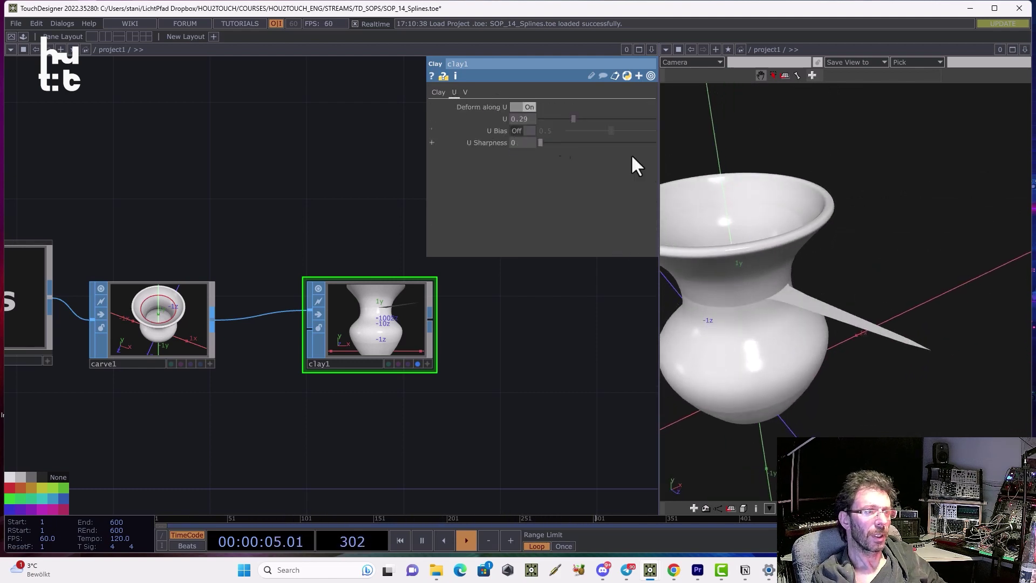
pyautogui.moveTo(574, 118); pyautogui.dragTo(606, 139)
pyautogui.click(465, 93)
pyautogui.click(438, 92)
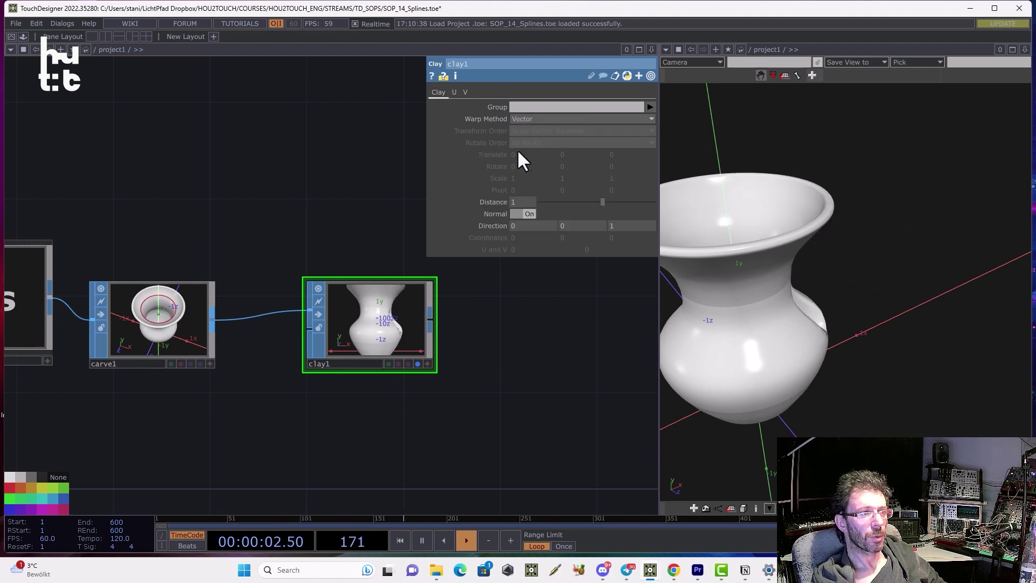
pyautogui.moveTo(587, 202); pyautogui.dragTo(594, 202)
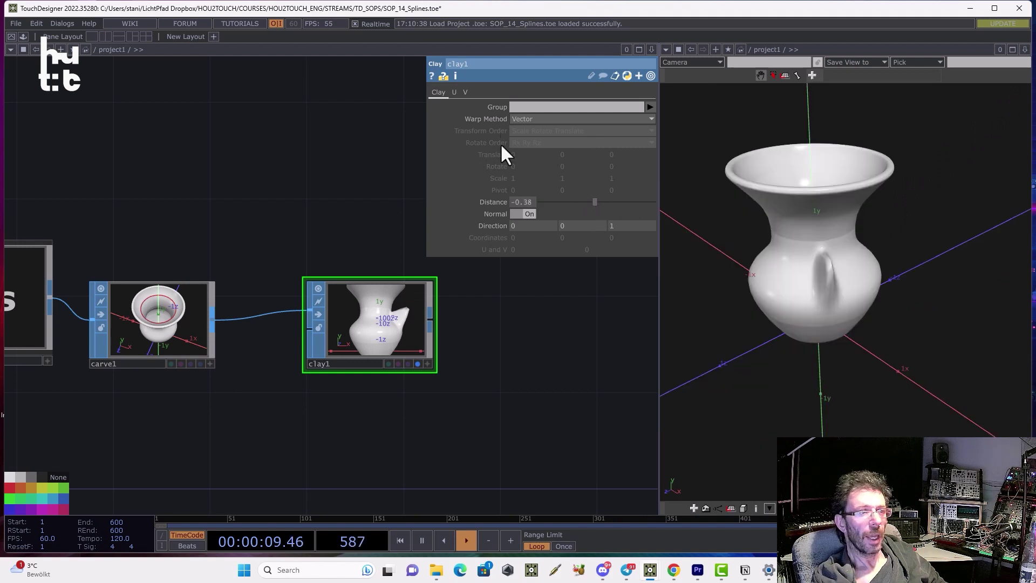
# - Set clay1's V Sharpness to 0.019 and enable V Bias at 0.449, keeping U Sharpness at 0
pyautogui.click(454, 92)
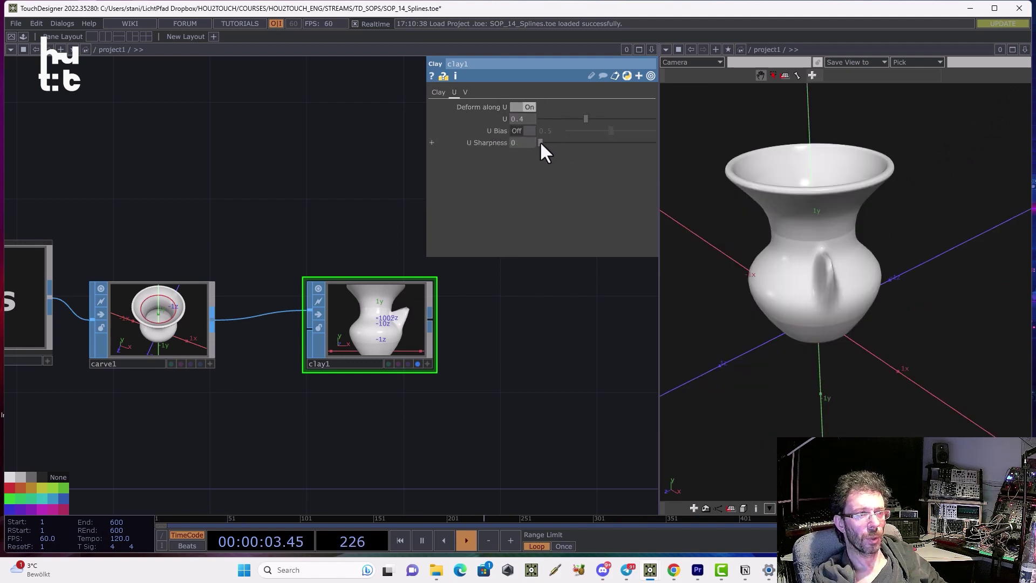
pyautogui.moveTo(542, 142); pyautogui.dragTo(636, 153)
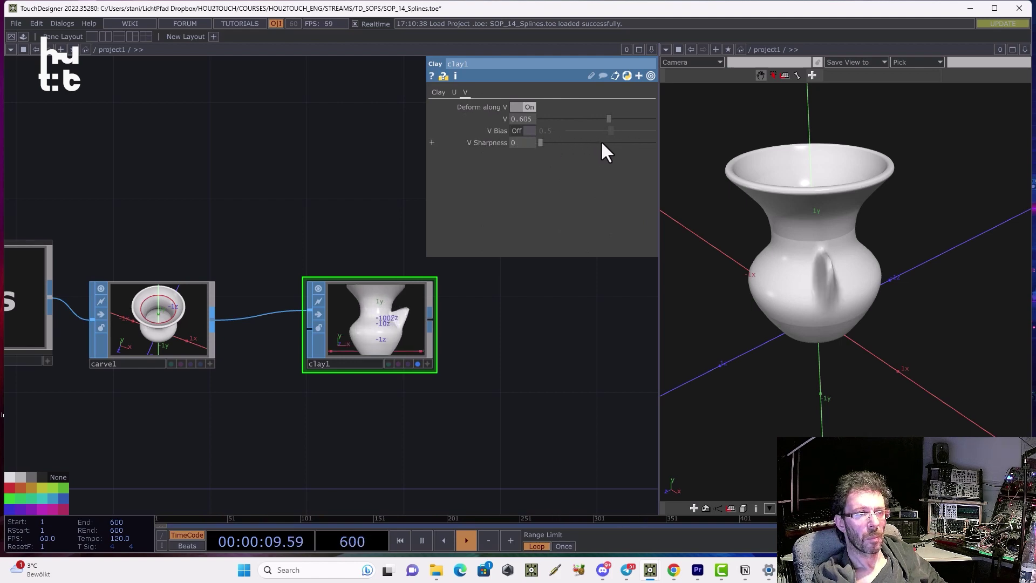
pyautogui.moveTo(602, 144); pyautogui.dragTo(541, 143)
pyautogui.click(529, 130)
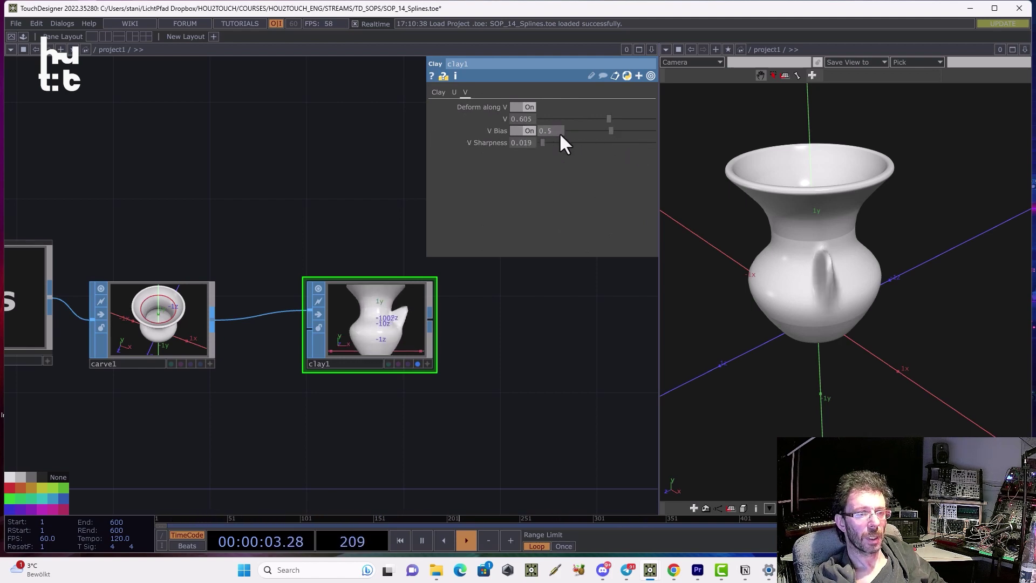
pyautogui.moveTo(845, 293); pyautogui.dragTo(899, 206)
pyautogui.moveTo(610, 130); pyautogui.dragTo(628, 145)
# - Duplicate clay1 as a second Clay SOP that is also fed by carve1
pyautogui.moveTo(552, 316); pyautogui.dragTo(572, 281)
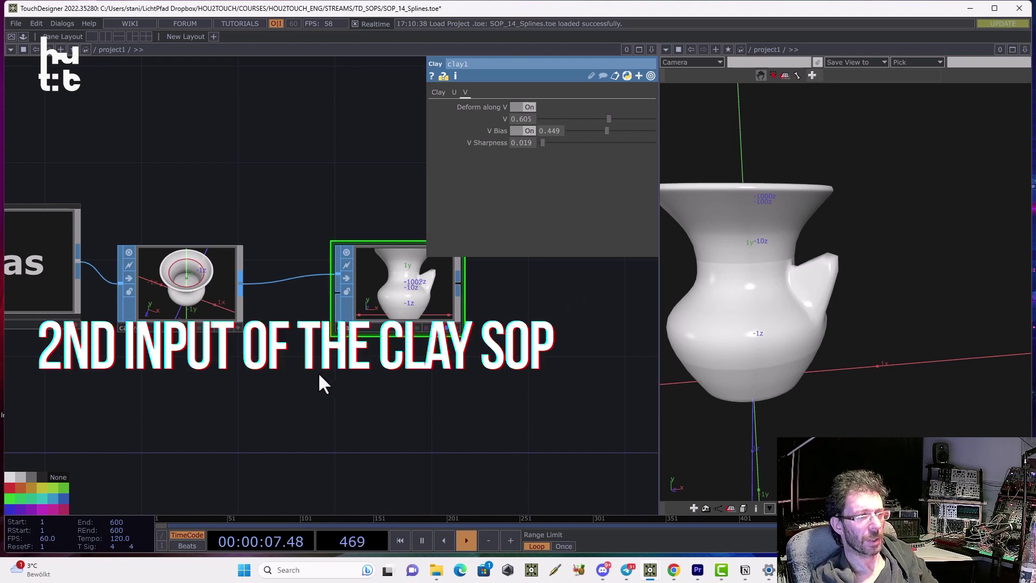
pyautogui.hotkey('ctrl', 'c')
pyautogui.hotkey('ctrl', 'v')
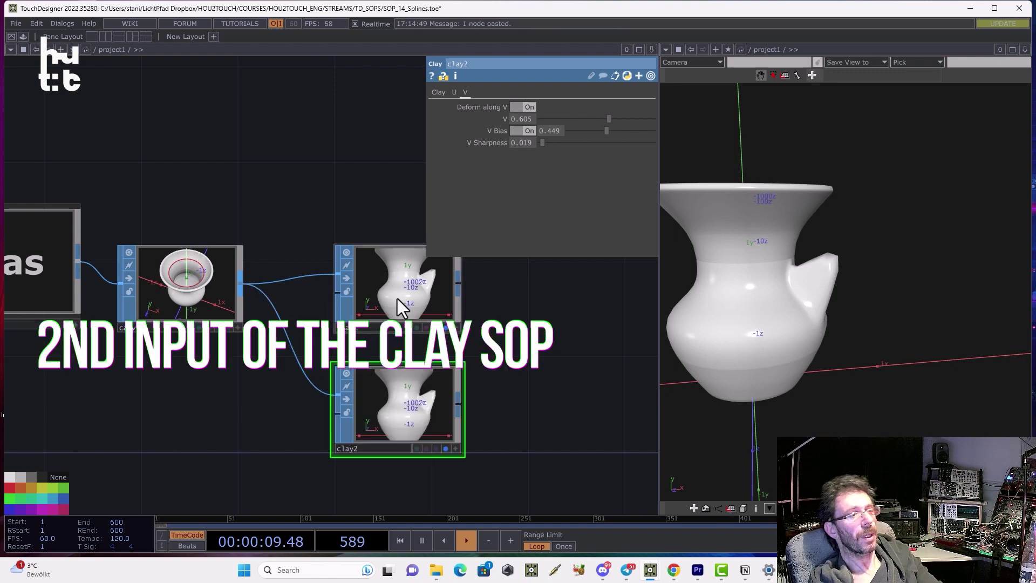
# - Add a Sphere SOP below carve1 and connect it to the second input of clay2
pyautogui.moveTo(484, 412); pyautogui.dragTo(478, 365)
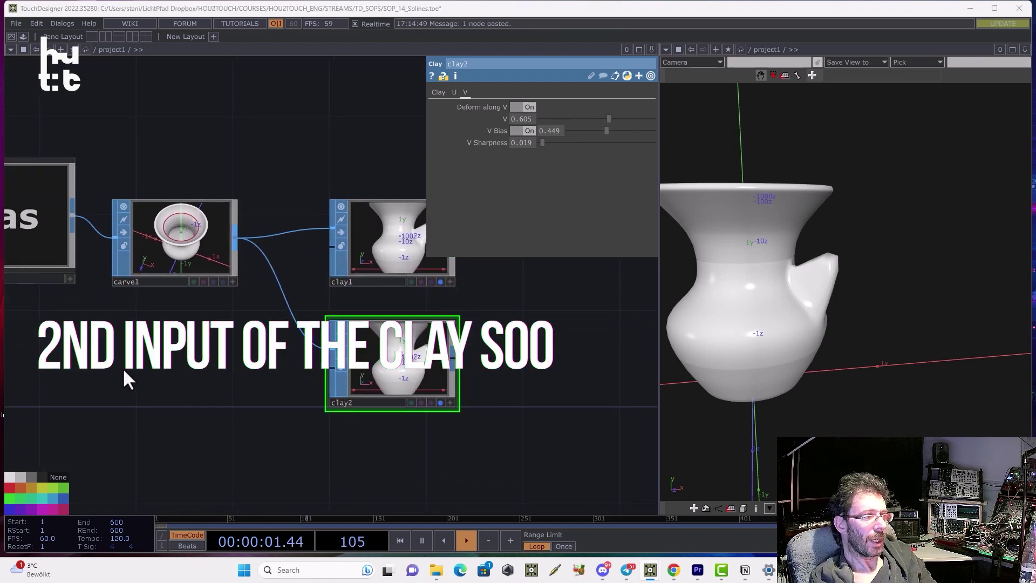
pyautogui.press('Tab')
pyautogui.write('ыз')
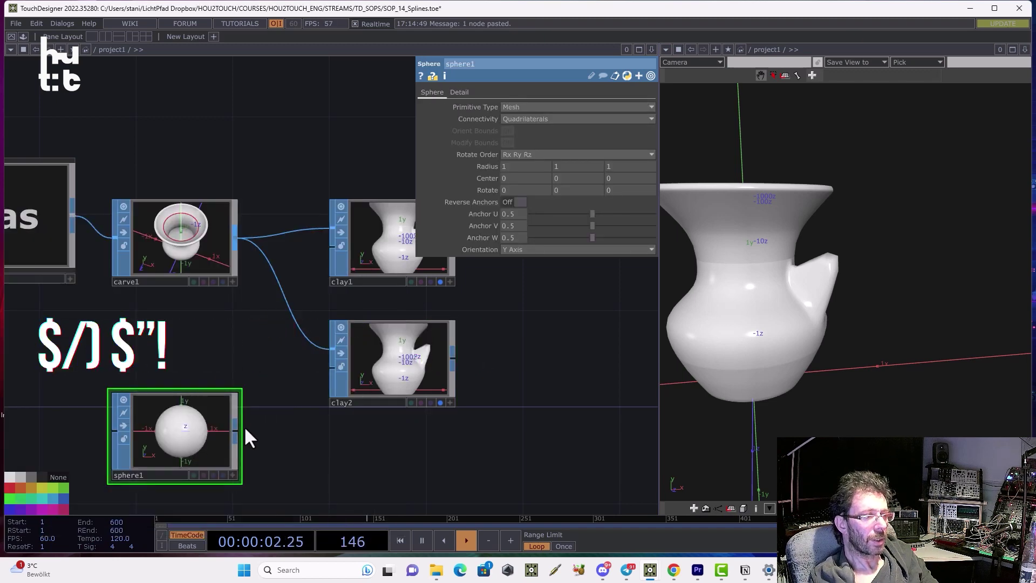
pyautogui.moveTo(237, 430); pyautogui.dragTo(378, 367)
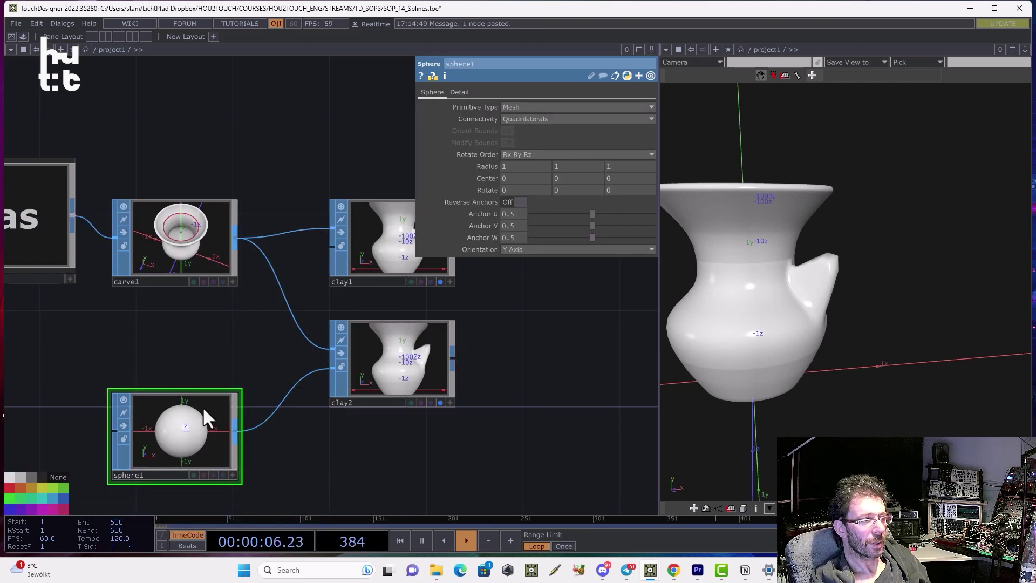
# - Make sphere1 a NURBS primitive with a radius of 1.6 on all axes and display it in wireframe
pyautogui.click(527, 107)
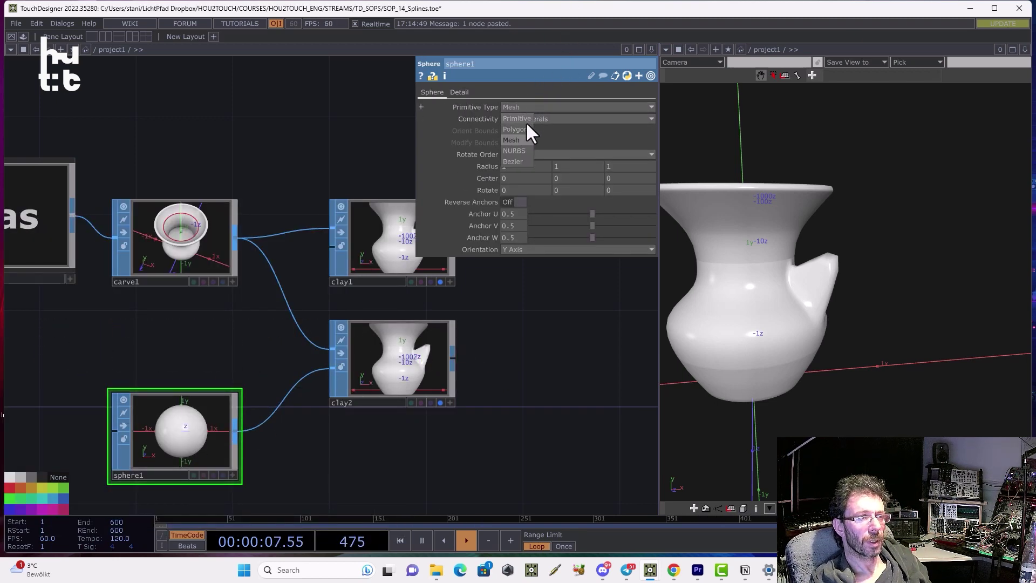
pyautogui.click(513, 150)
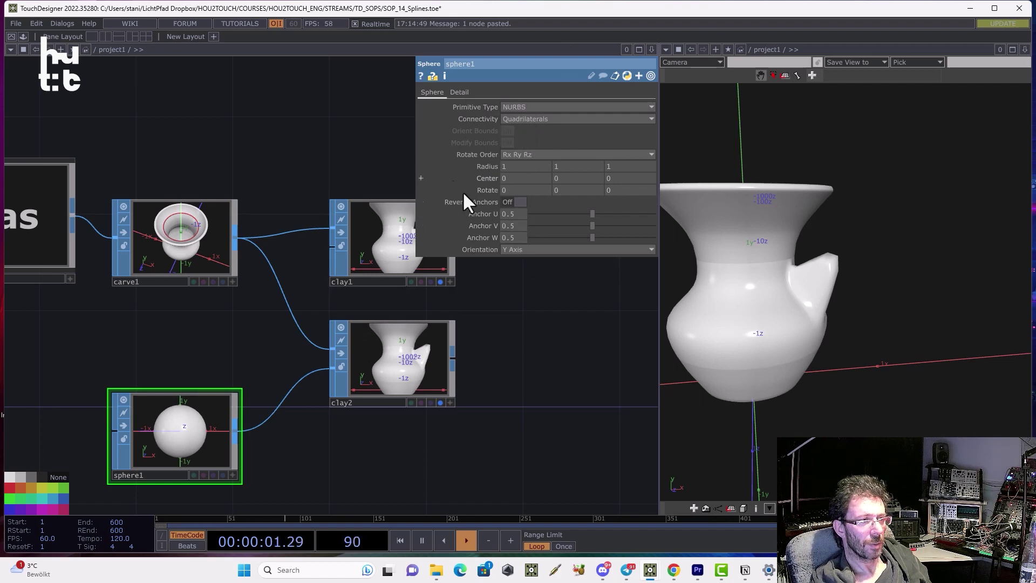
pyautogui.moveTo(488, 166); pyautogui.dragTo(514, 148, button='middle')
pyautogui.click(223, 475)
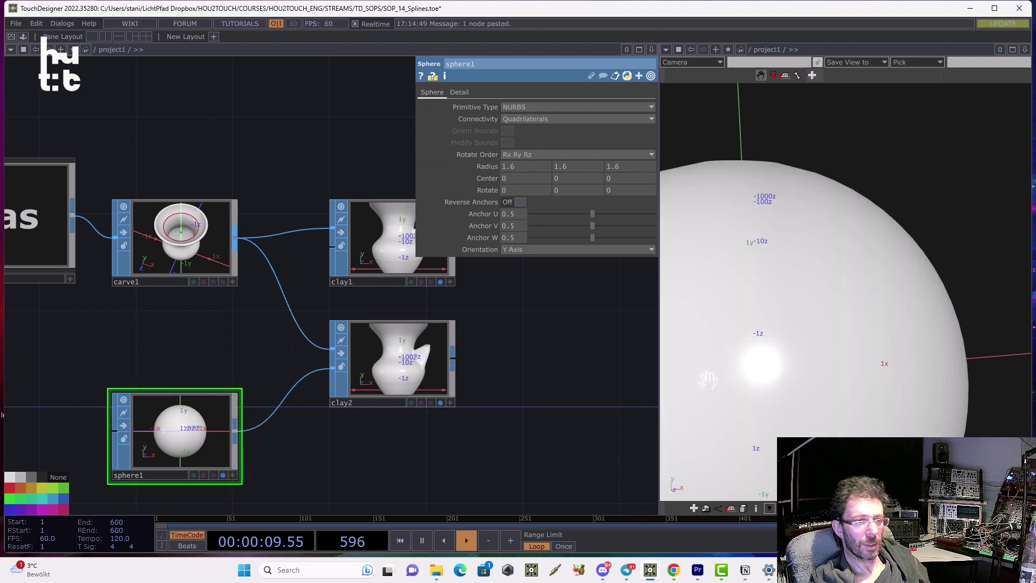
pyautogui.press('w')
pyautogui.moveTo(822, 340)
pyautogui.mouseDown()
pyautogui.moveTo(849, 321)
pyautogui.moveTo(837, 320)
pyautogui.mouseUp()
# - Set clay2's warp method to Primitive with U and V at 0 and 0.5
pyautogui.click(397, 346)
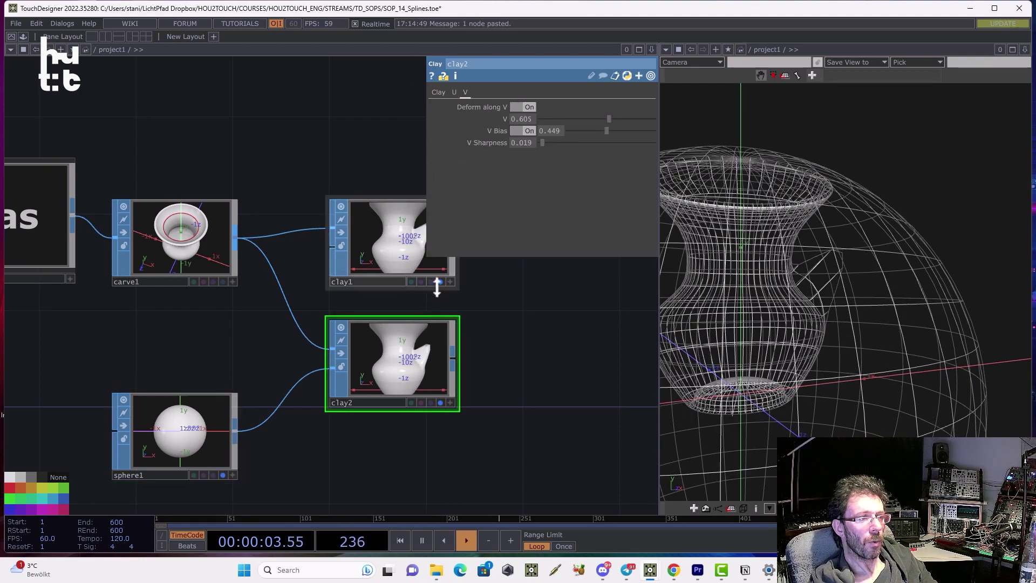
pyautogui.click(561, 119)
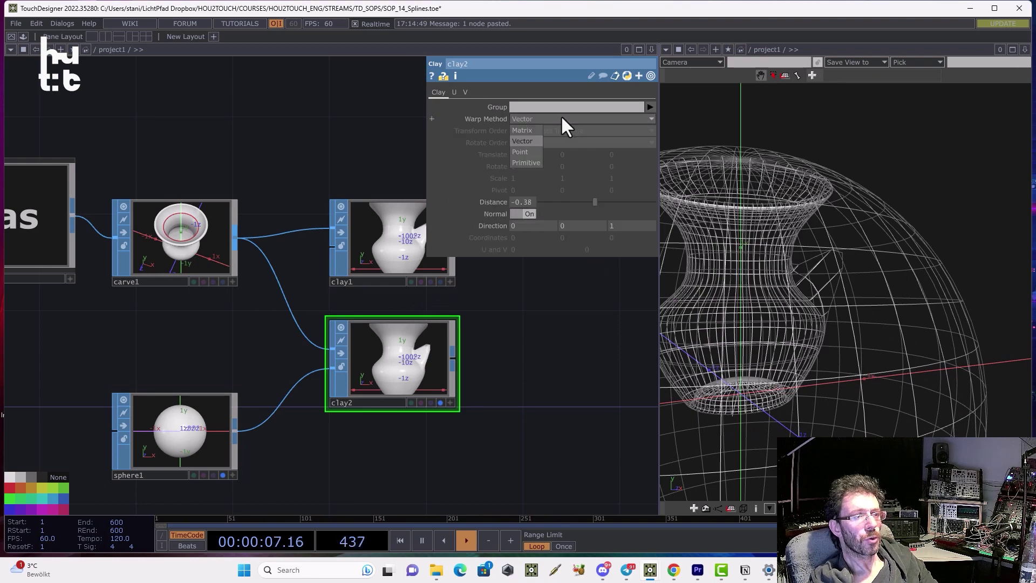
pyautogui.click(519, 163)
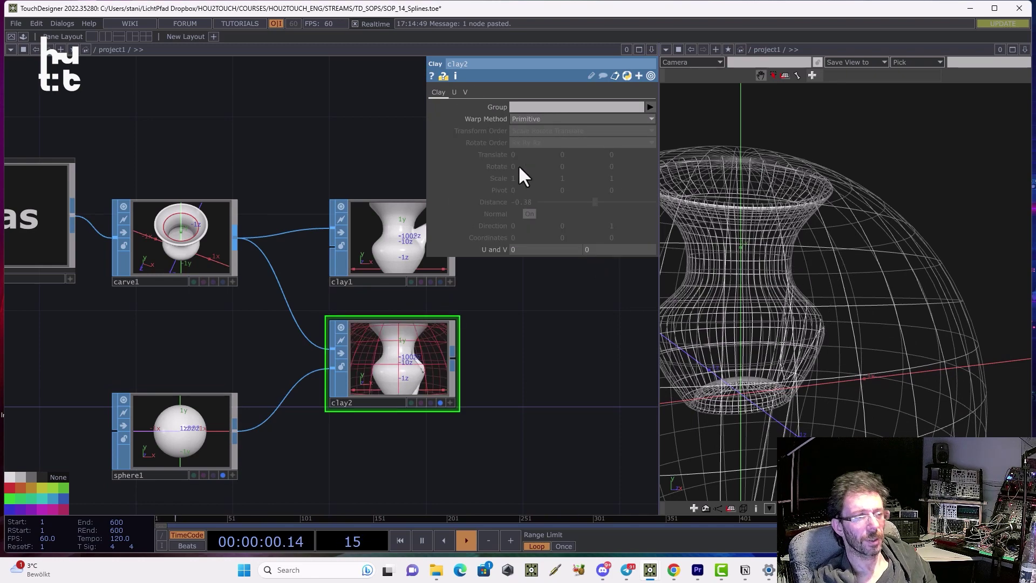
pyautogui.moveTo(834, 290); pyautogui.dragTo(850, 374)
pyautogui.press('h')
pyautogui.scroll(-3, 918, 239)
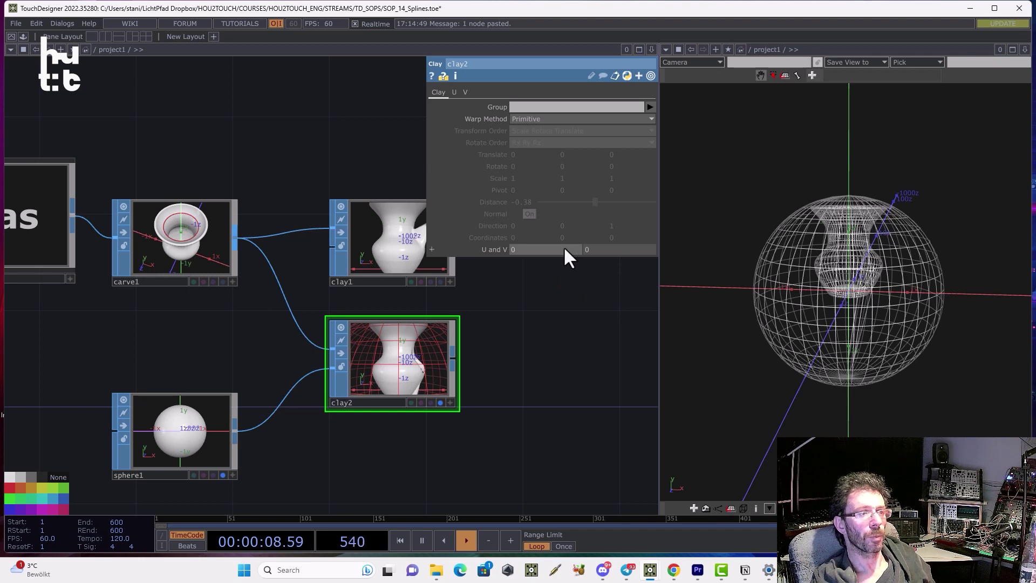
pyautogui.moveTo(532, 245); pyautogui.dragTo(595, 232, button='middle')
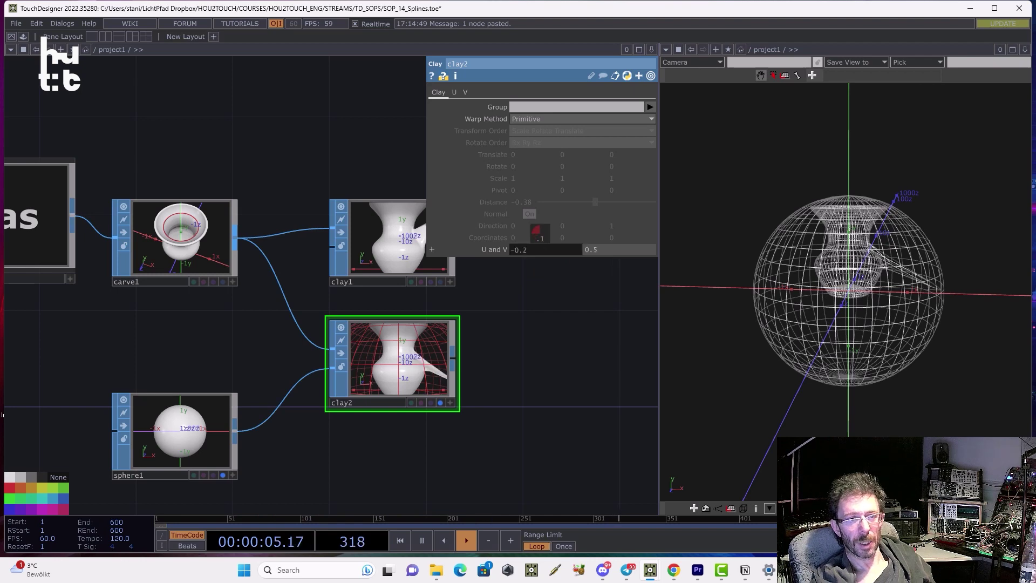
pyautogui.moveTo(538, 232); pyautogui.dragTo(535, 232, button='middle')
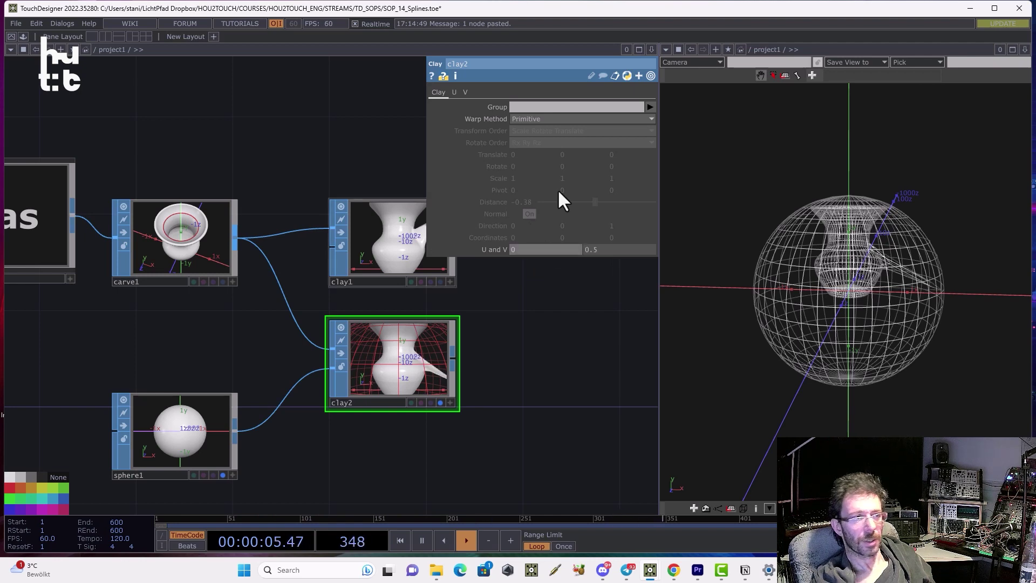
# - Turn off V Bias on clay2 and inspect the warped vase against the sphere
pyautogui.click(455, 92)
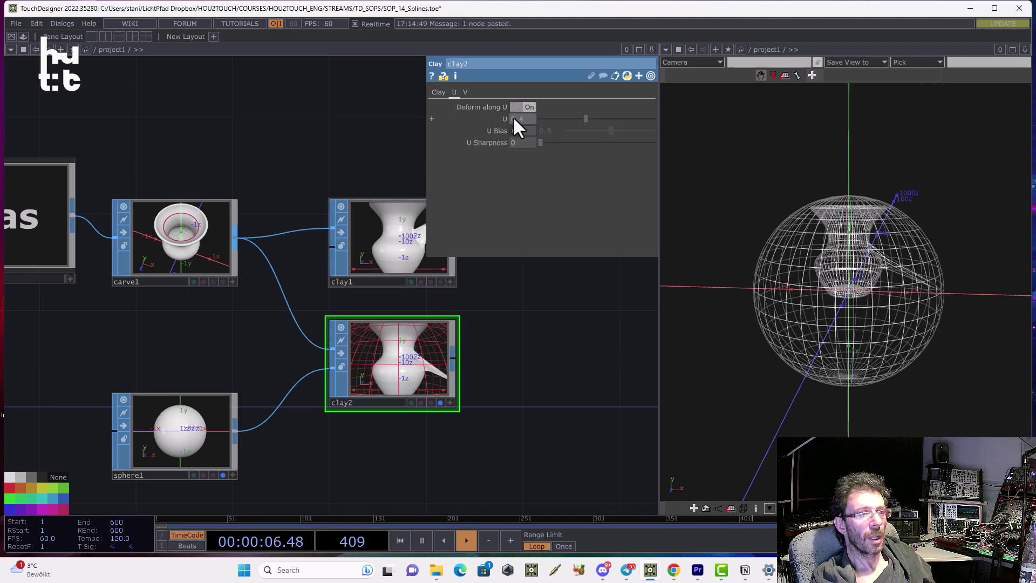
pyautogui.click(464, 91)
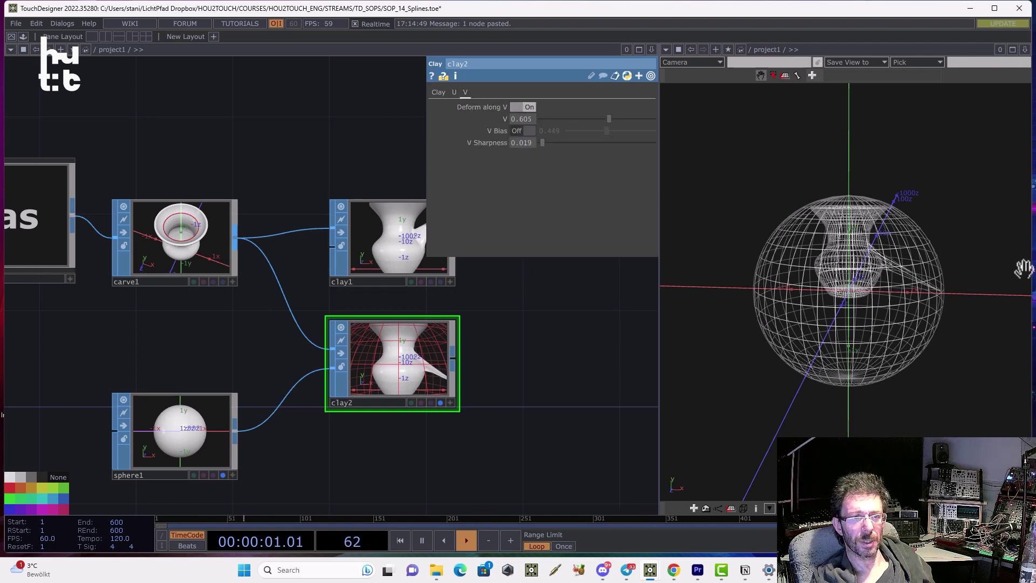
pyautogui.moveTo(1024, 268); pyautogui.dragTo(930, 259)
pyautogui.moveTo(903, 272); pyautogui.dragTo(830, 281, button='right')
pyautogui.moveTo(831, 281); pyautogui.dragTo(839, 227, button='middle')
pyautogui.moveTo(839, 226); pyautogui.dragTo(866, 227)
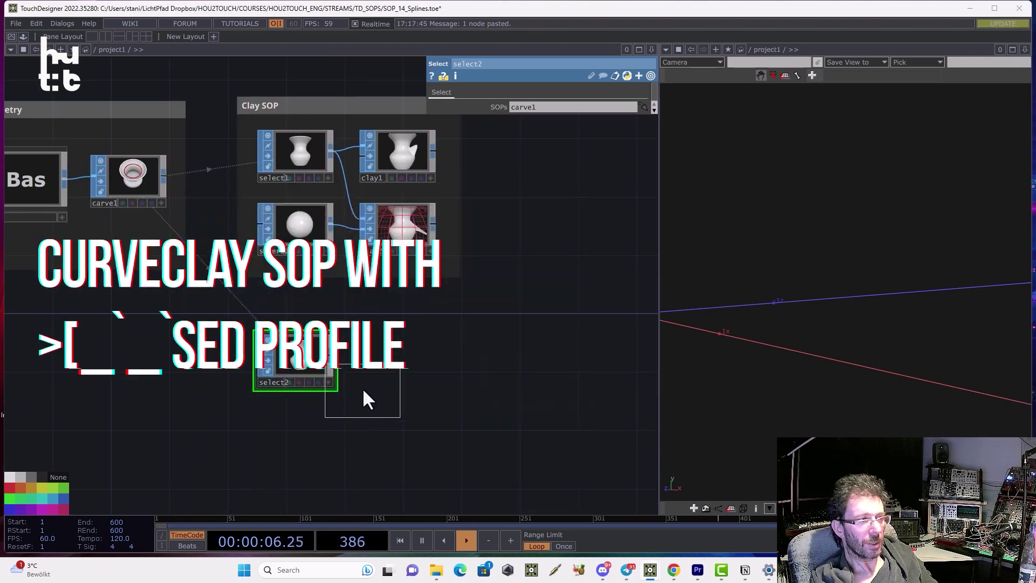
# - Place a Curveclay SOP beside select2 and connect select2 to its first input
pyautogui.click(400, 398)
pyautogui.click(330, 357)
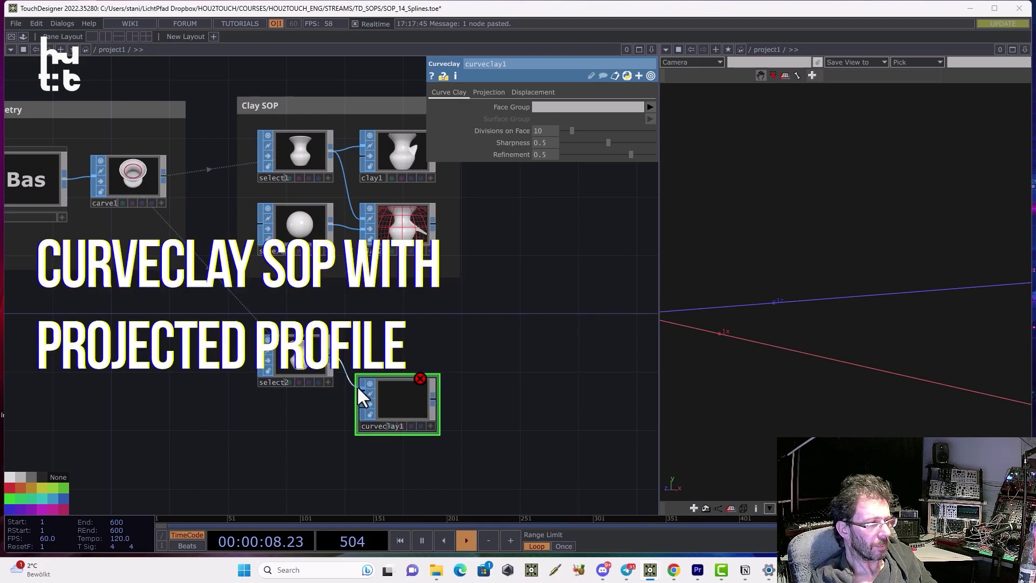
pyautogui.click(357, 385)
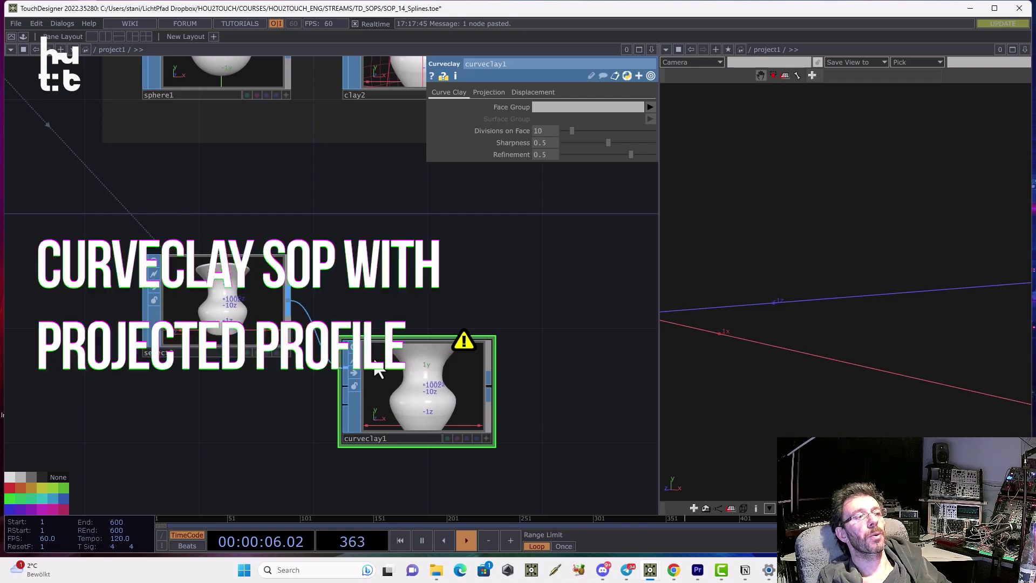
# - Move curveclay1 farther away from select2 and place a NURBS Curve Circle SOP below select2
pyautogui.moveTo(468, 386); pyautogui.dragTo(497, 297)
pyautogui.middleClick(503, 296)
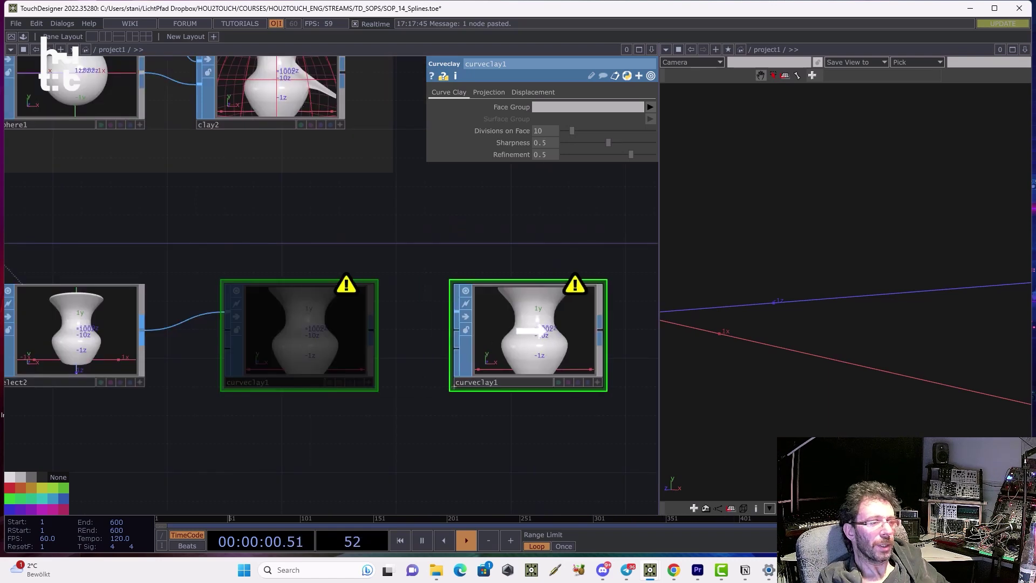
pyautogui.press('Delete')
pyautogui.press('Tab')
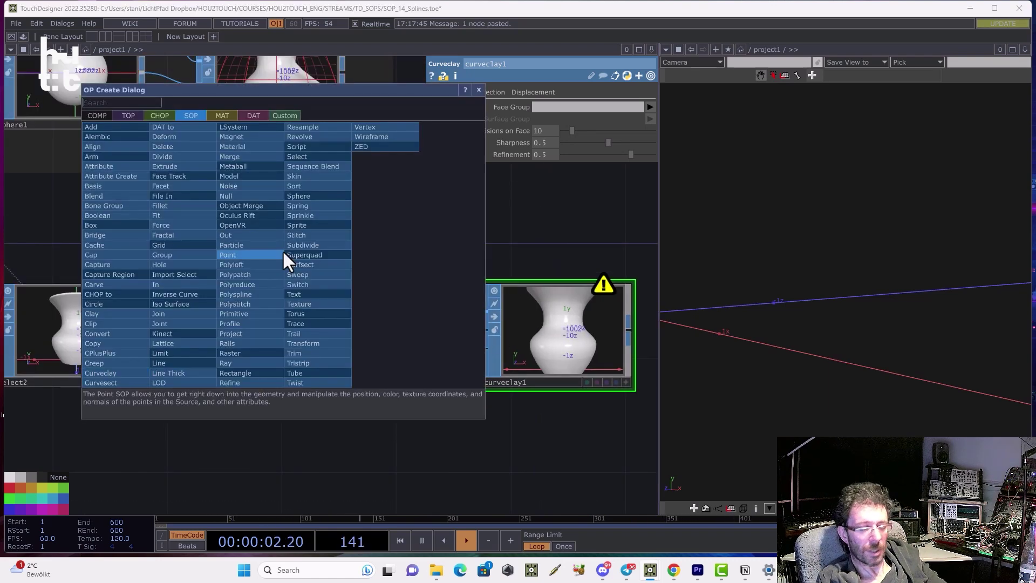
pyautogui.write('ci')
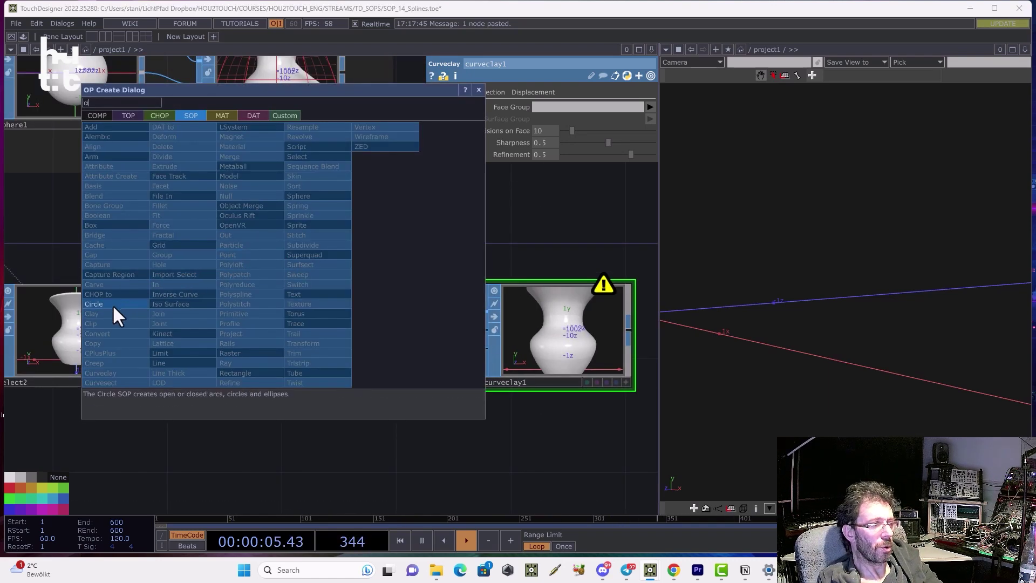
pyautogui.click(113, 305)
pyautogui.click(244, 423)
pyautogui.moveTo(228, 401); pyautogui.dragTo(124, 435)
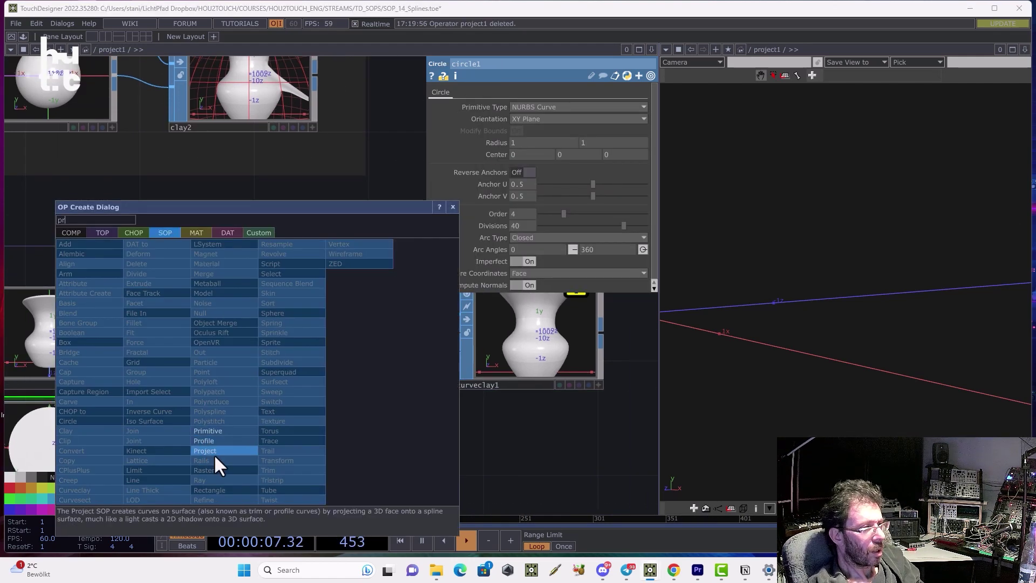
# - Add a Project SOP, arrange circle1 above select2, and connect circle1 to its first input and select2 to its second
pyautogui.click(214, 457)
pyautogui.click(233, 385)
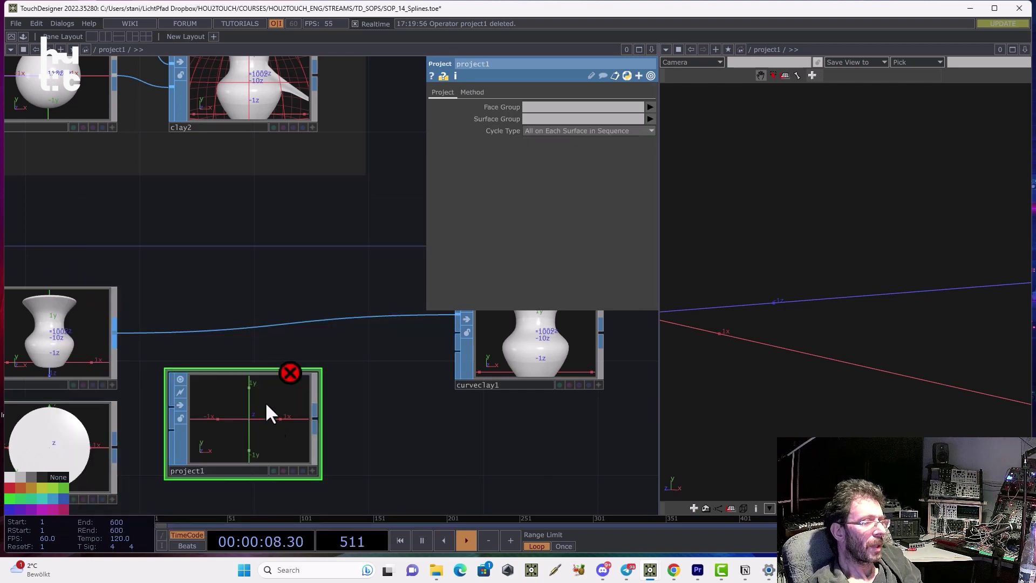
pyautogui.moveTo(170, 289); pyautogui.dragTo(303, 298)
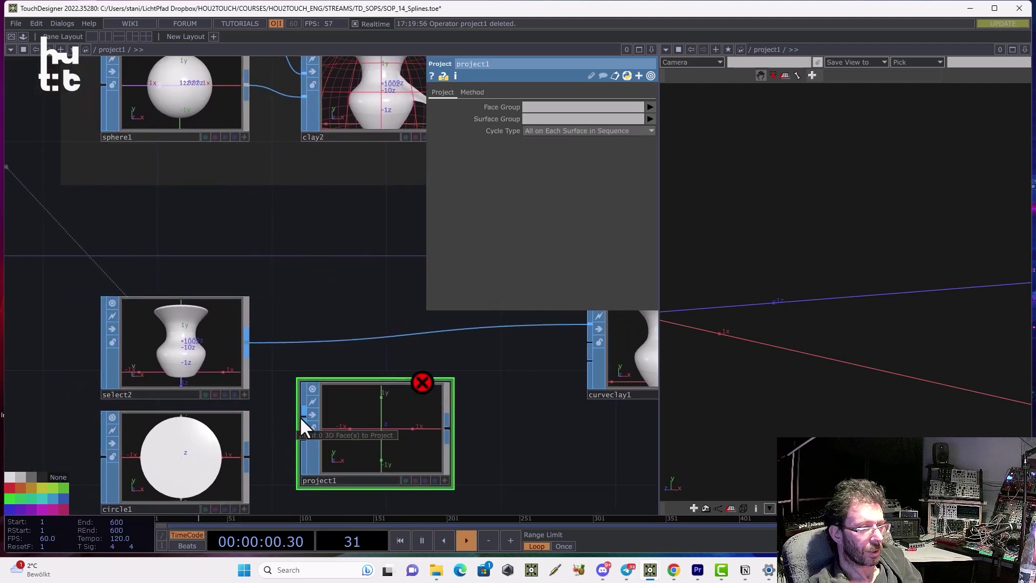
pyautogui.moveTo(245, 458); pyautogui.dragTo(238, 236)
pyautogui.moveTo(318, 414); pyautogui.dragTo(319, 301)
pyautogui.moveTo(250, 342); pyautogui.dragTo(326, 286)
# - Set project1's method to Parametrically and compare its wireframe result with the select2 and circle1 sources
pyautogui.click(472, 92)
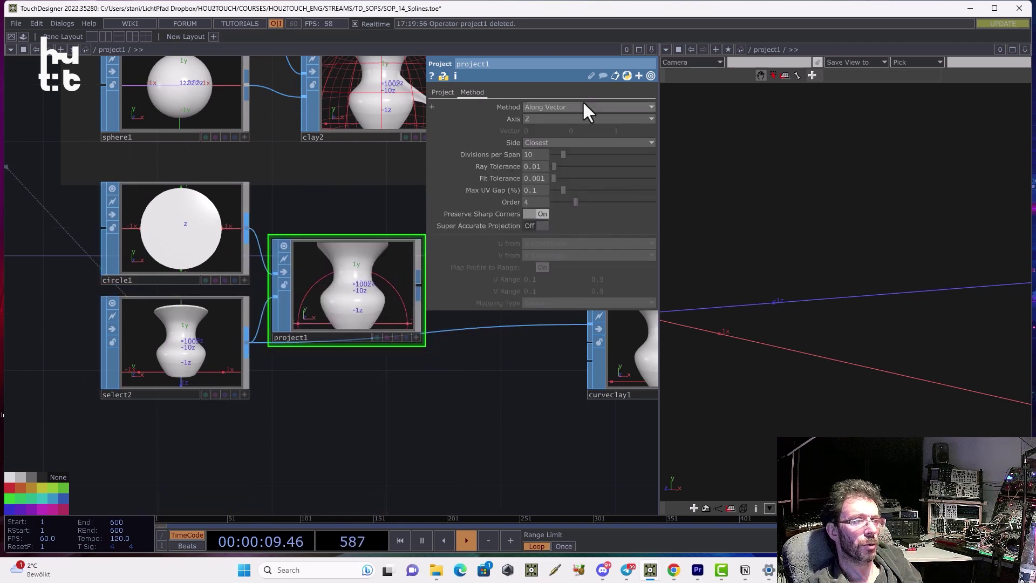
pyautogui.click(547, 129)
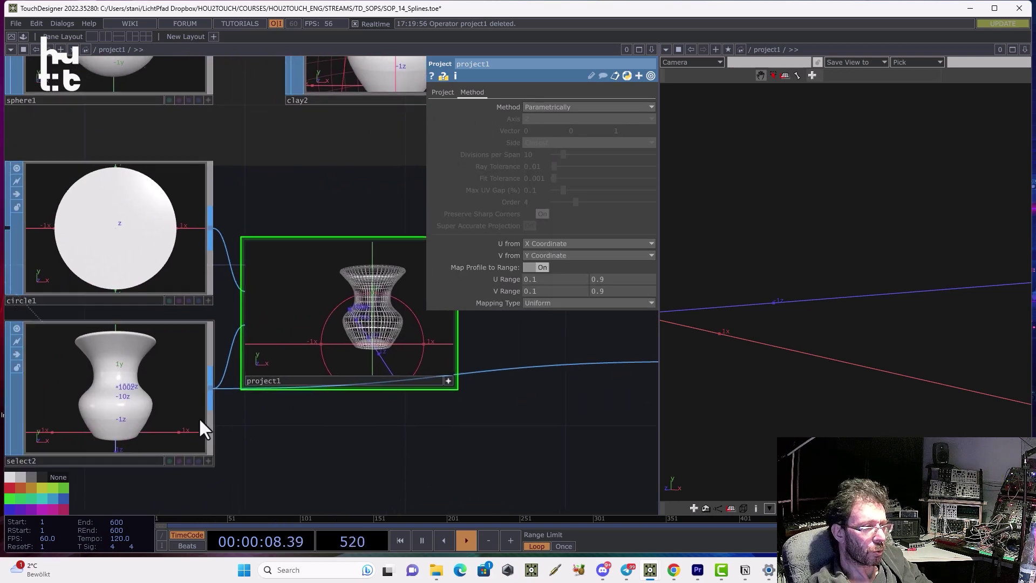
pyautogui.moveTo(199, 417); pyautogui.dragTo(209, 413)
pyautogui.click(211, 410)
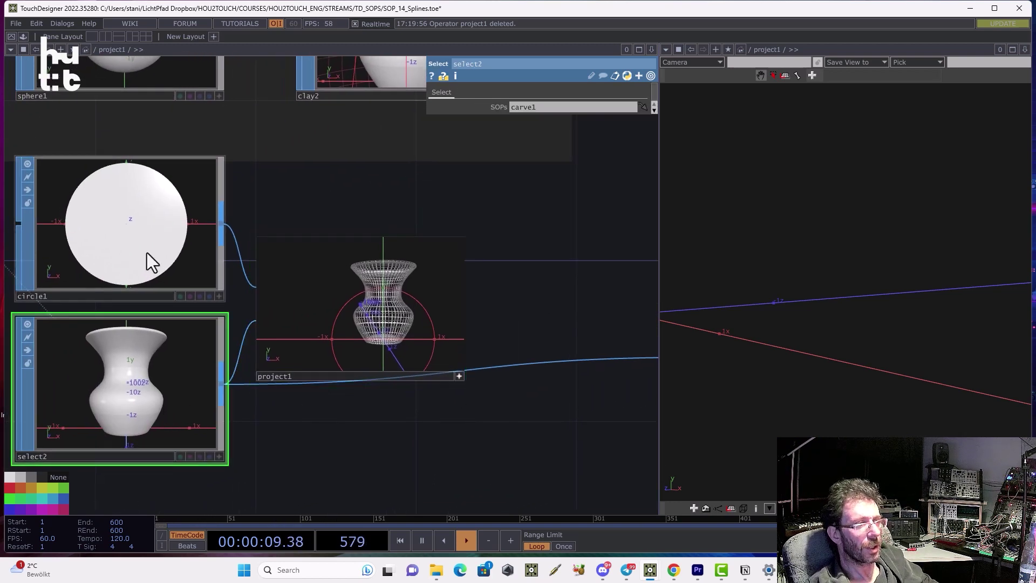
pyautogui.click(186, 196)
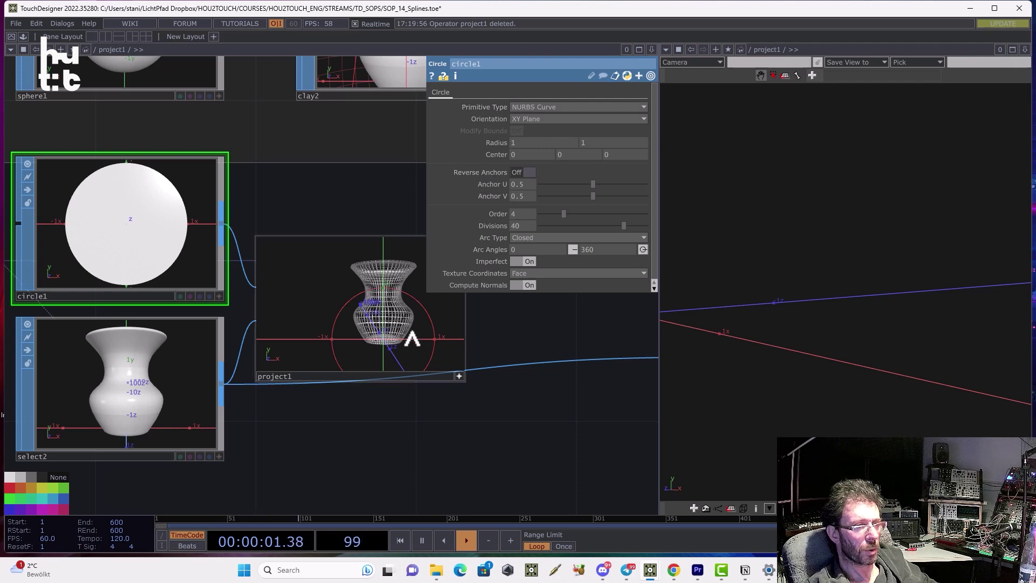
pyautogui.click(413, 341)
# - Feed project1 into curveclay1's first input and set curveclay1's displacement distance to 0.7
pyautogui.moveTo(363, 384); pyautogui.dragTo(130, 426)
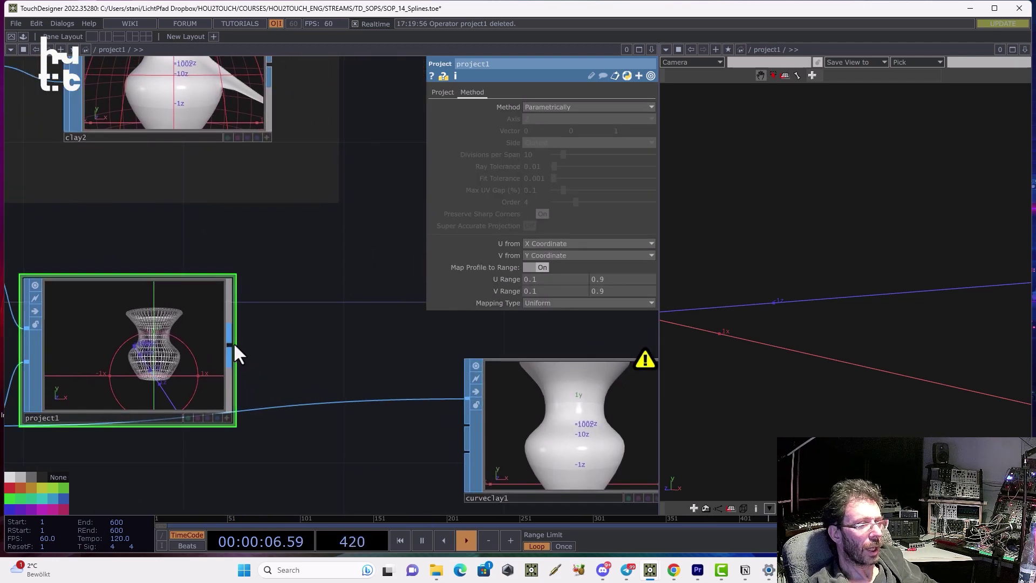
pyautogui.moveTo(234, 346); pyautogui.dragTo(466, 399)
pyautogui.moveTo(514, 333); pyautogui.dragTo(254, 324)
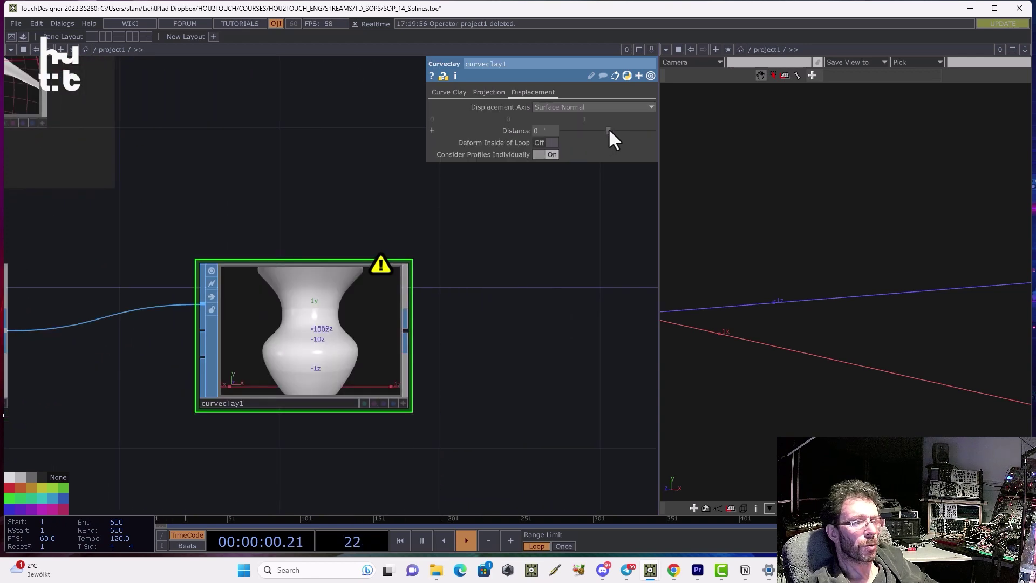
pyautogui.moveTo(610, 132); pyautogui.dragTo(611, 129)
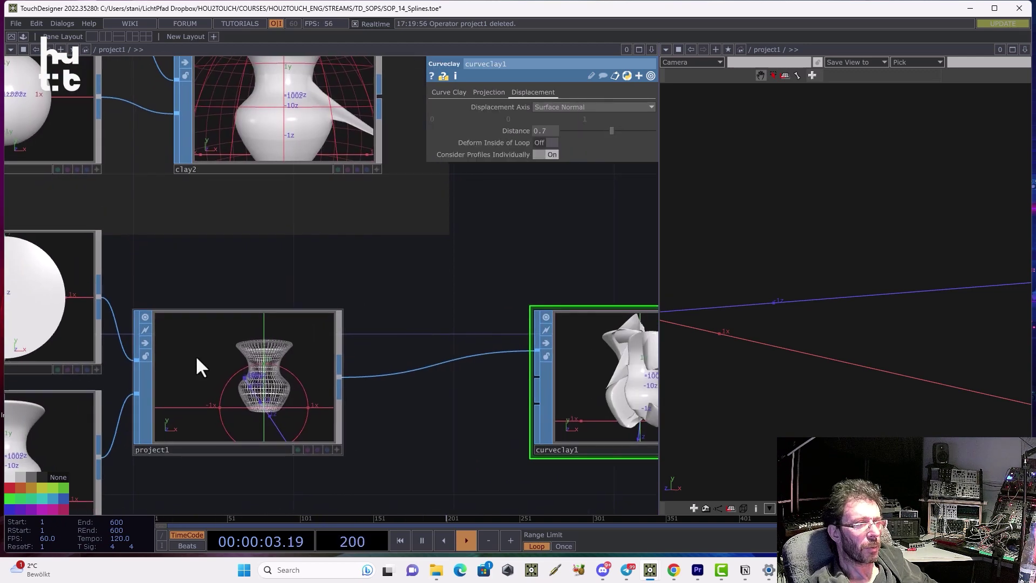
# - Set the upper limits of project1's mapping to 0.2 for the U range and 0.7 for the V range
pyautogui.click(196, 358)
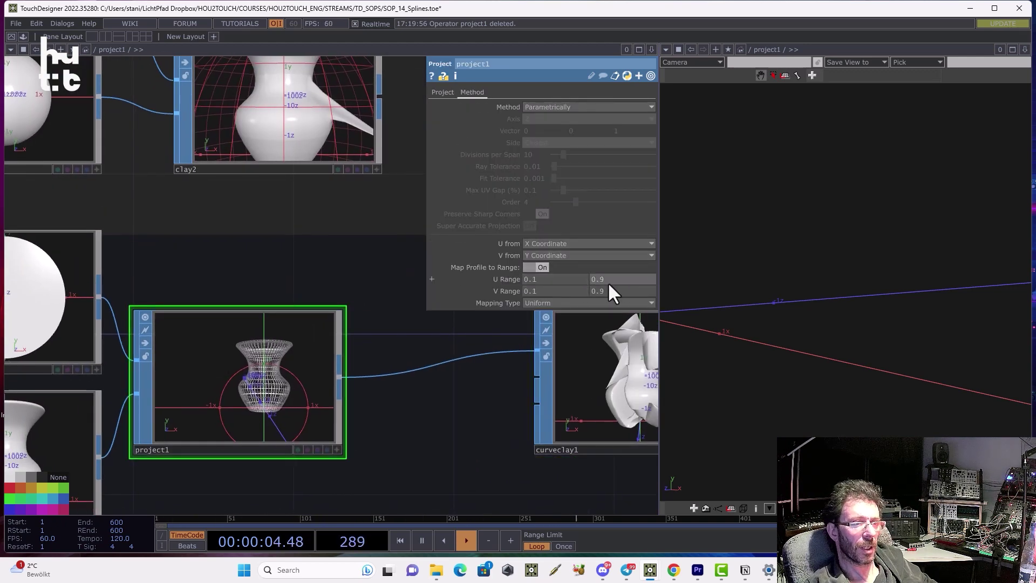
pyautogui.moveTo(608, 282); pyautogui.dragTo(602, 266)
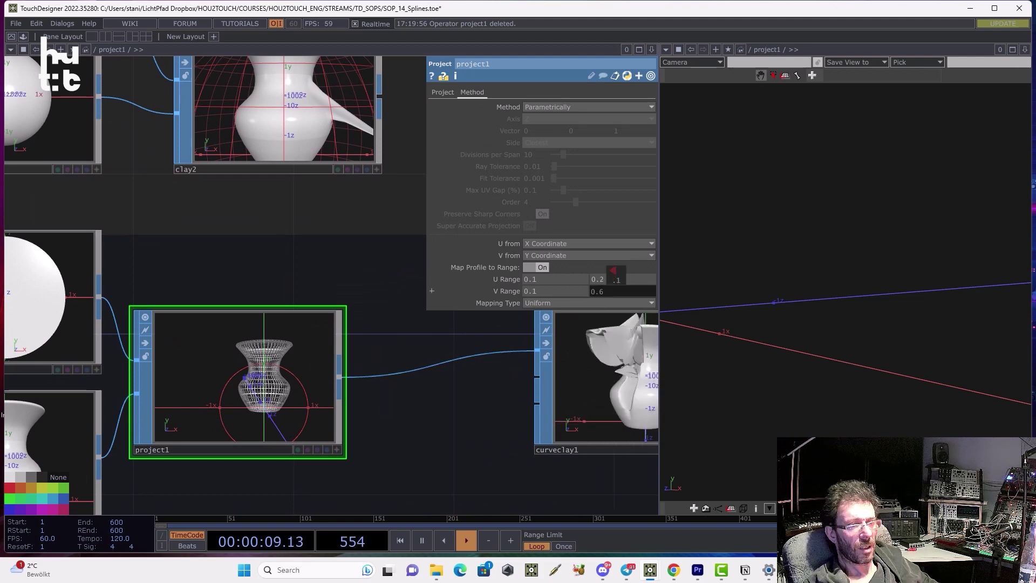
pyautogui.moveTo(615, 276); pyautogui.dragTo(616, 273)
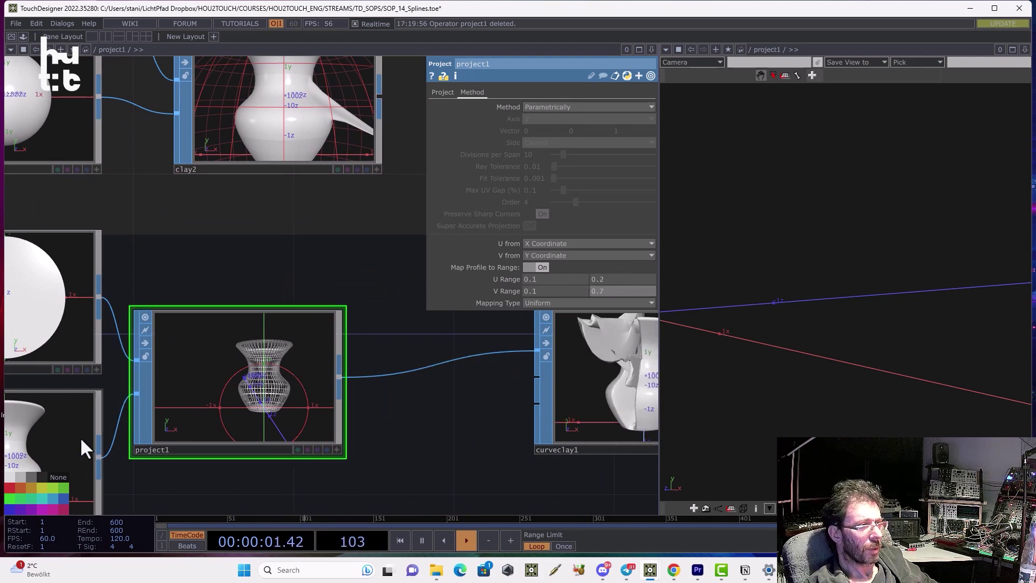
# - Set circle1's radius to 0.2 on both axes
pyautogui.click(76, 350)
pyautogui.moveTo(491, 144)
pyautogui.mouseDown(button='middle')
pyautogui.moveTo(479, 144)
pyautogui.moveTo(489, 128)
pyautogui.mouseUp(button='middle')
pyautogui.scroll(6, 487, 358)
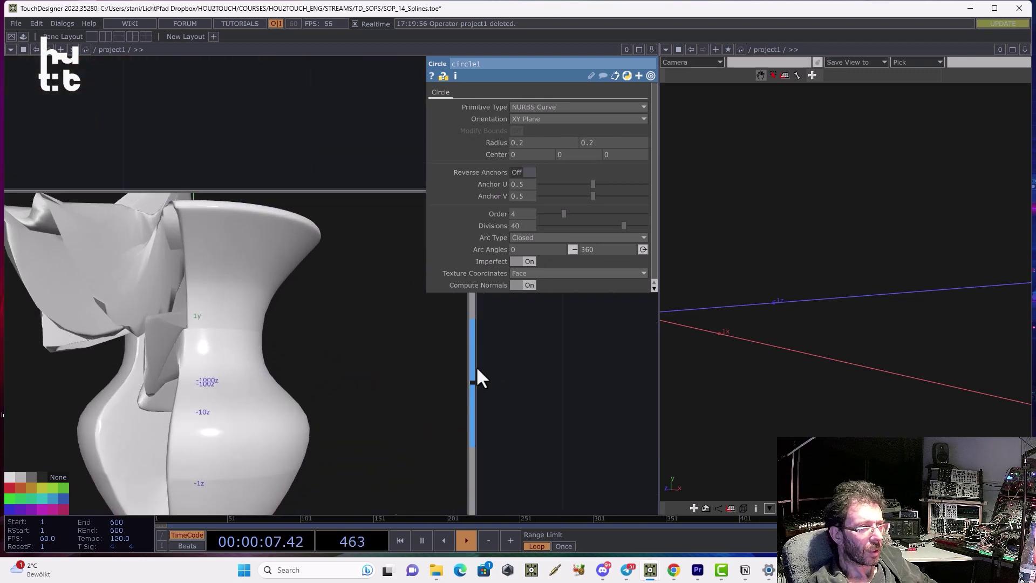
# - Set curveclay1's displacement distance to -0.2
pyautogui.moveTo(583, 393); pyautogui.dragTo(586, 354)
pyautogui.click(567, 195)
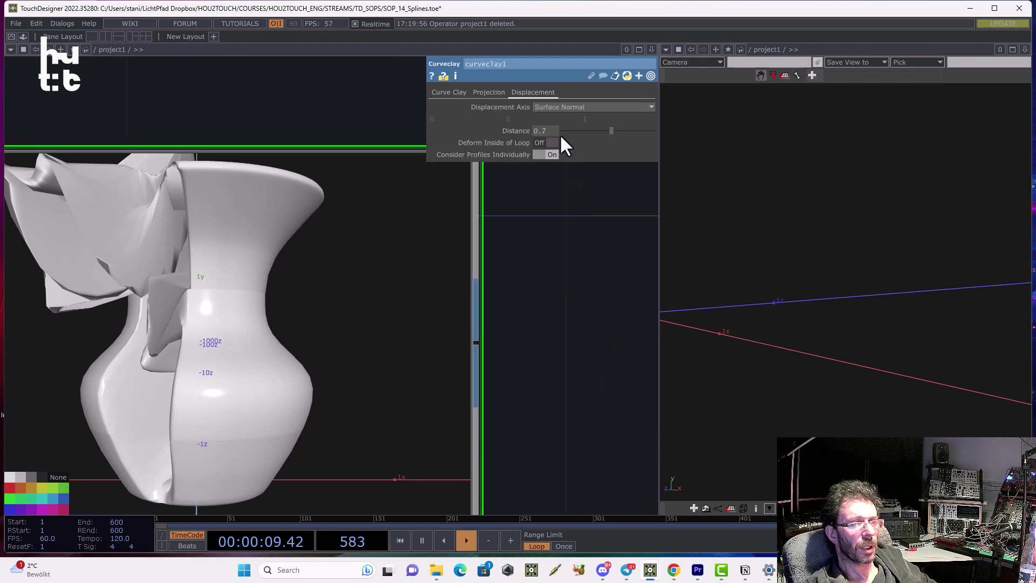
pyautogui.moveTo(607, 131); pyautogui.dragTo(605, 132)
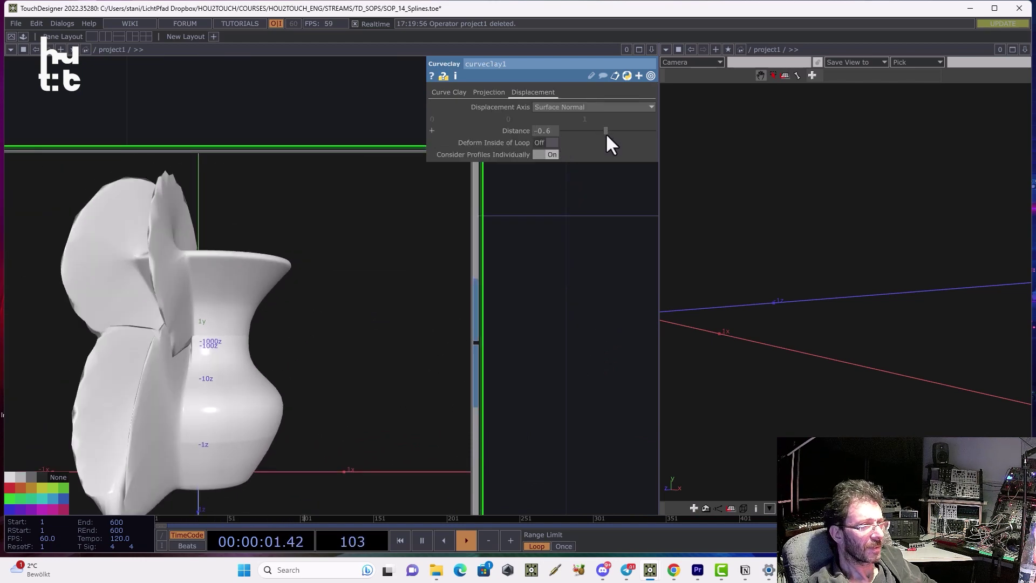
# - Raise the lower limit of project1's V range to 0.62 while watching the curveclay1 result
pyautogui.scroll(-10, 454, 235)
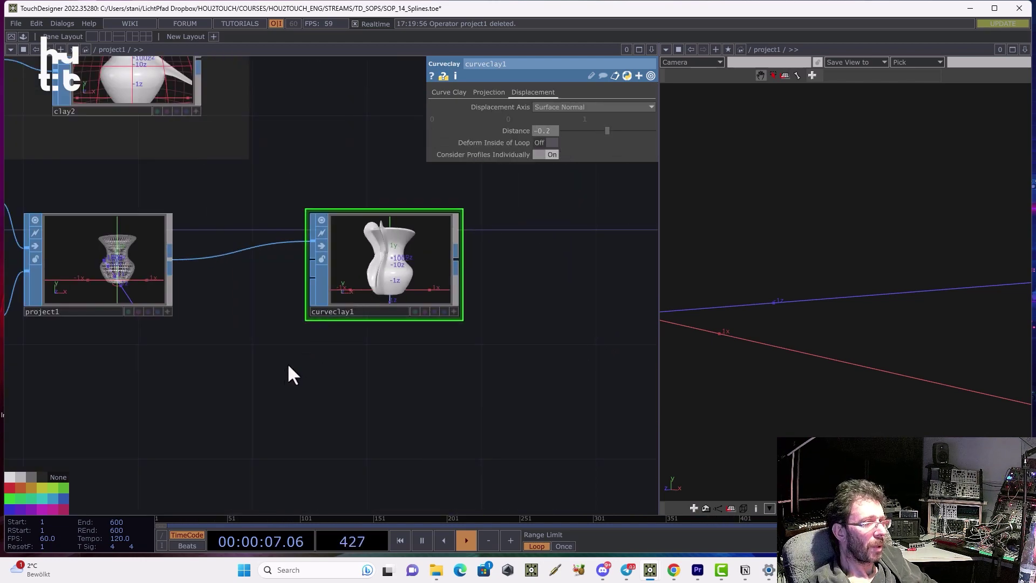
pyautogui.moveTo(280, 369); pyautogui.dragTo(474, 376)
pyautogui.scroll(6, 247, 362)
pyautogui.click(259, 278)
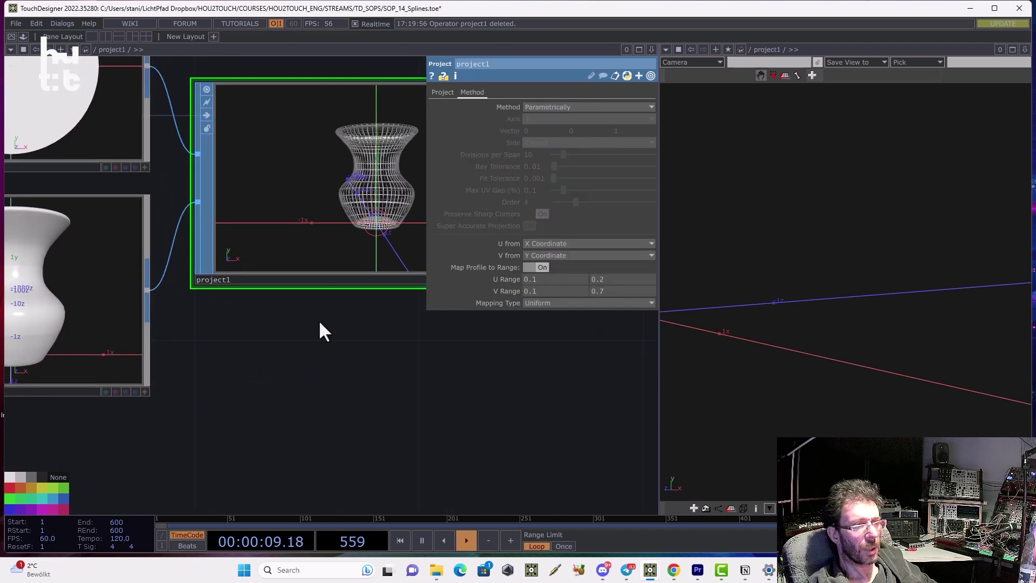
pyautogui.moveTo(319, 322); pyautogui.dragTo(288, 342)
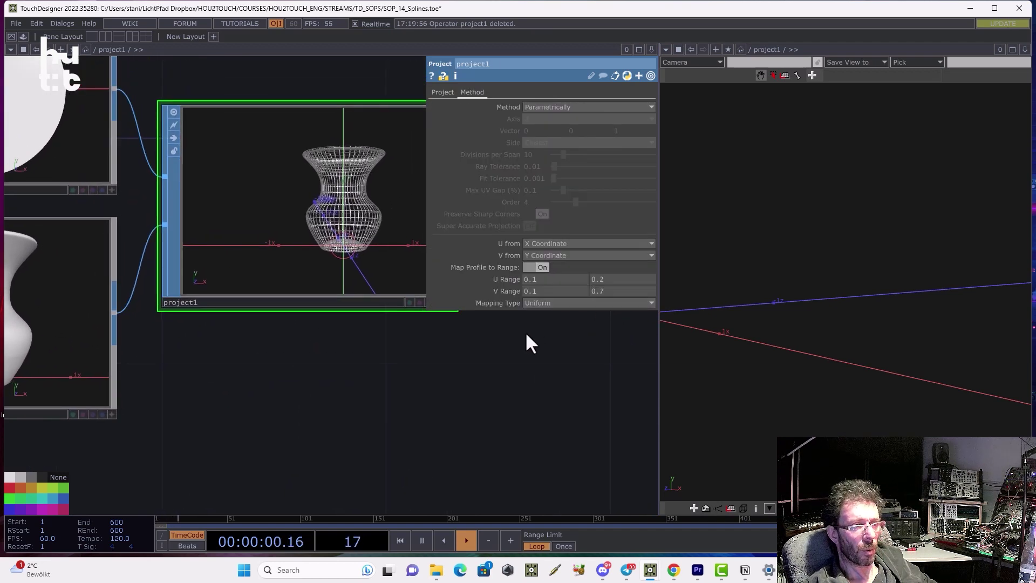
pyautogui.moveTo(541, 339); pyautogui.dragTo(130, 383)
pyautogui.moveTo(392, 408); pyautogui.dragTo(217, 422)
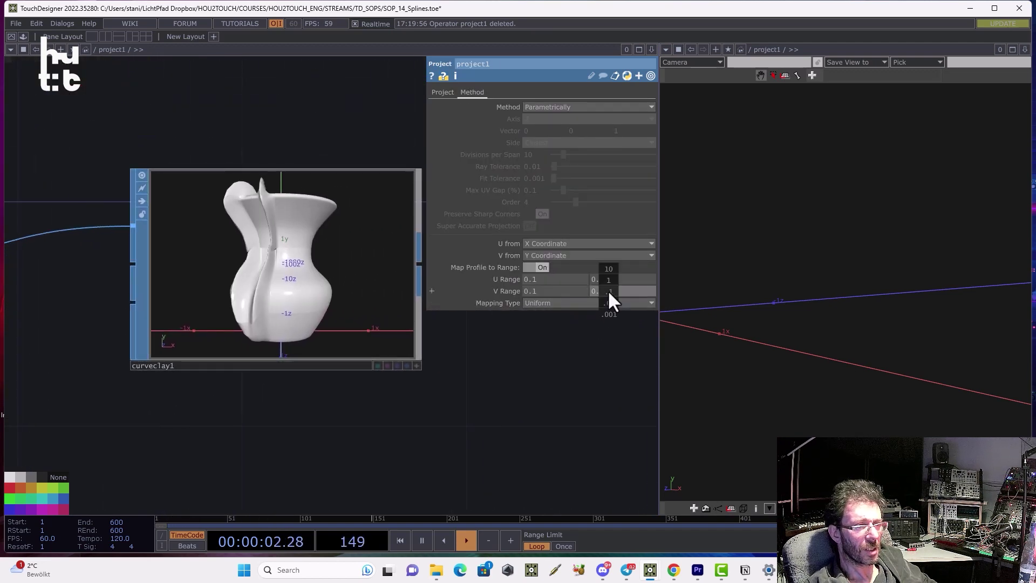
pyautogui.moveTo(561, 294); pyautogui.dragTo(563, 275)
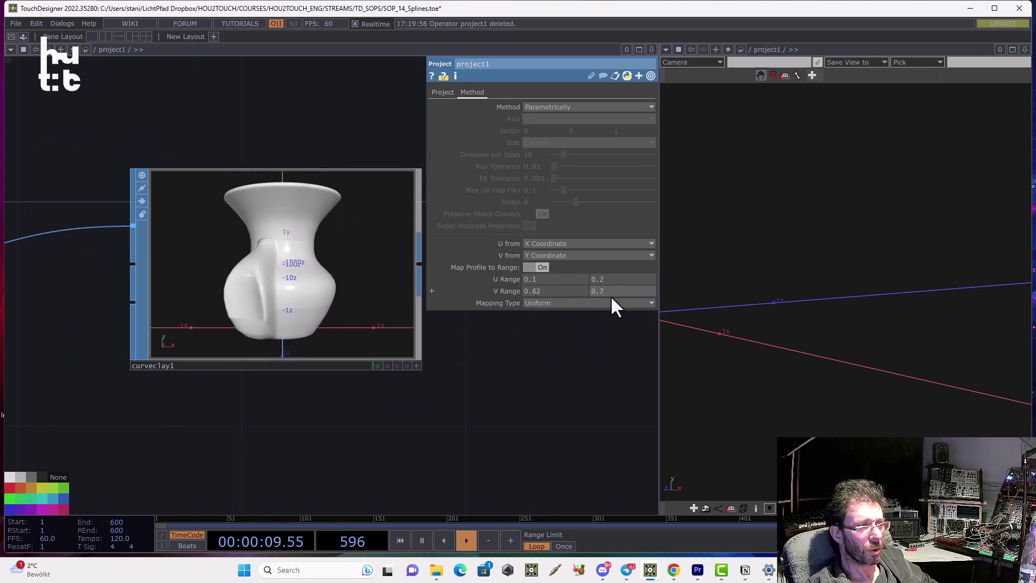
# - Display curveclay1 in the 3D viewer and show the whole vase with shaded surfaces
pyautogui.click(407, 366)
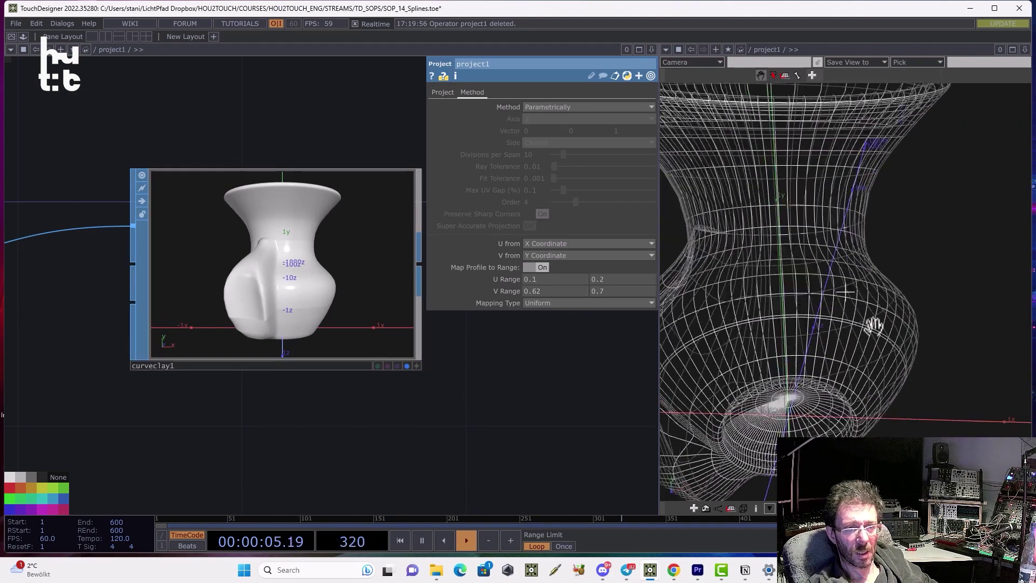
pyautogui.moveTo(874, 322)
pyautogui.mouseDown()
pyautogui.moveTo(883, 316)
pyautogui.moveTo(839, 289)
pyautogui.mouseUp()
pyautogui.press('w')
pyautogui.scroll(-5, 839, 289)
pyautogui.scroll(-2, 301, 366)
# - Turn on Deform Inside of Loop for curveclay1 and make its displacement distance more negative to enlarge the bulge
pyautogui.click(302, 367)
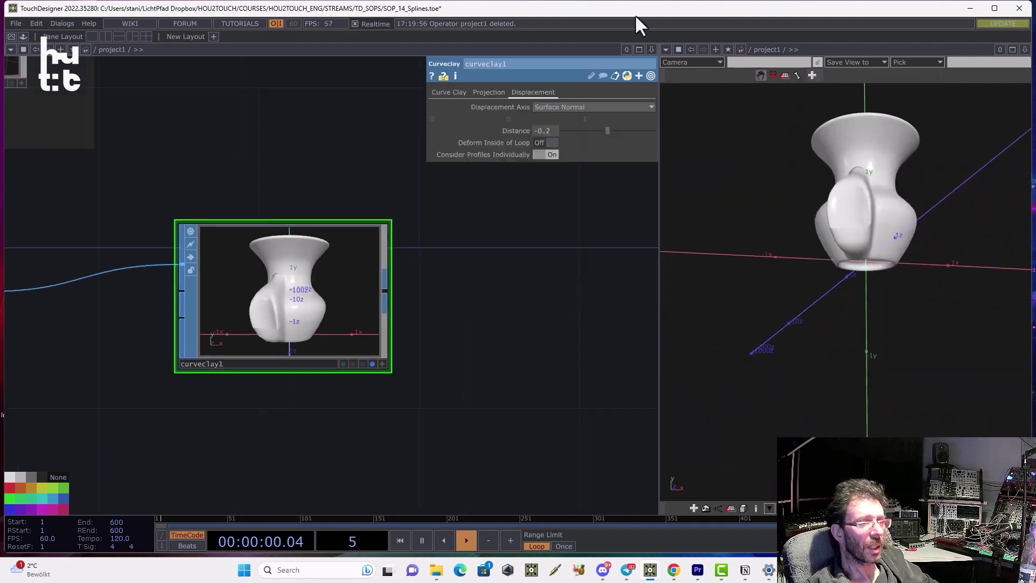
pyautogui.click(553, 142)
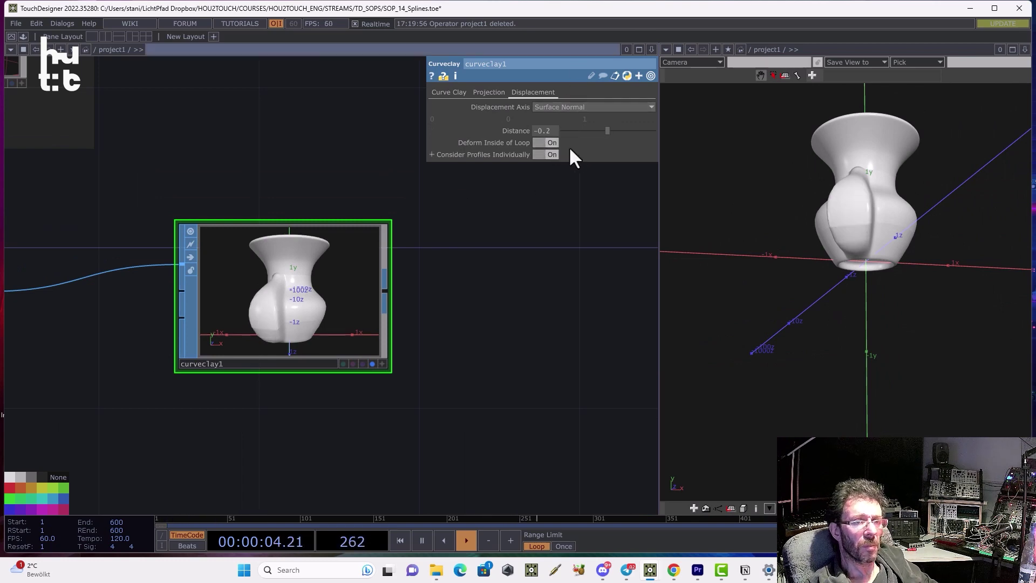
pyautogui.moveTo(798, 204); pyautogui.dragTo(778, 222)
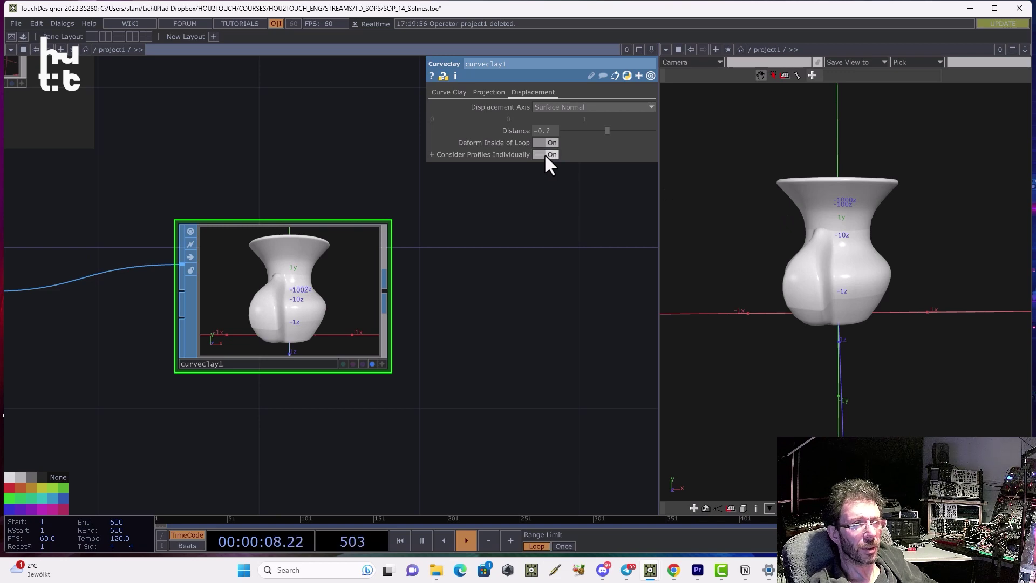
pyautogui.moveTo(607, 129); pyautogui.dragTo(606, 128)
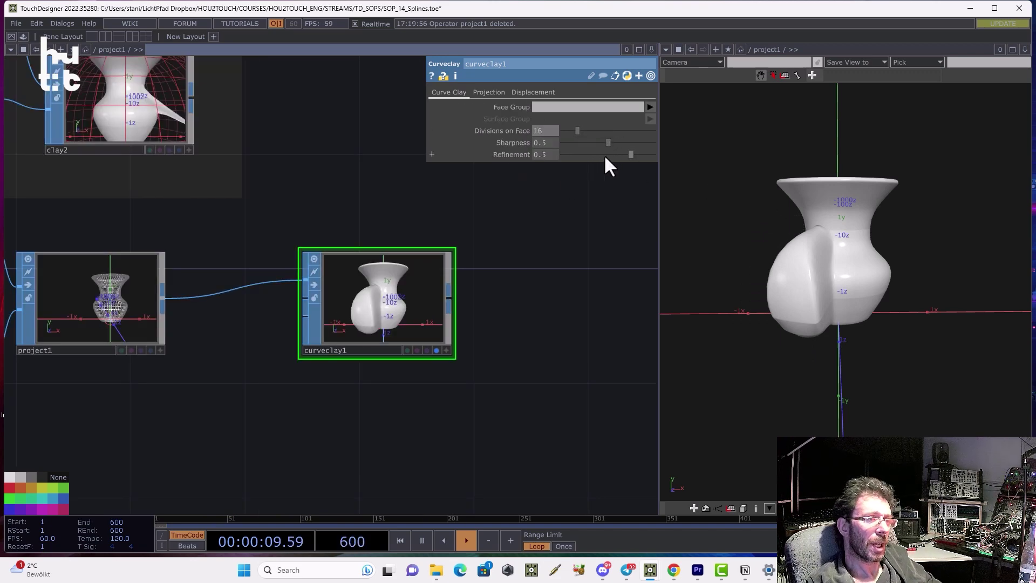
# - Set curveclay1's Divisions on Face to 38, Sharpness to 0.56 and Refinement to 0.87, and view it in wireframe
pyautogui.moveTo(605, 157)
pyautogui.mouseDown()
pyautogui.moveTo(659, 165)
pyautogui.moveTo(609, 143)
pyautogui.moveTo(630, 142)
pyautogui.moveTo(592, 149)
pyautogui.moveTo(613, 150)
pyautogui.mouseUp()
pyautogui.press('w')
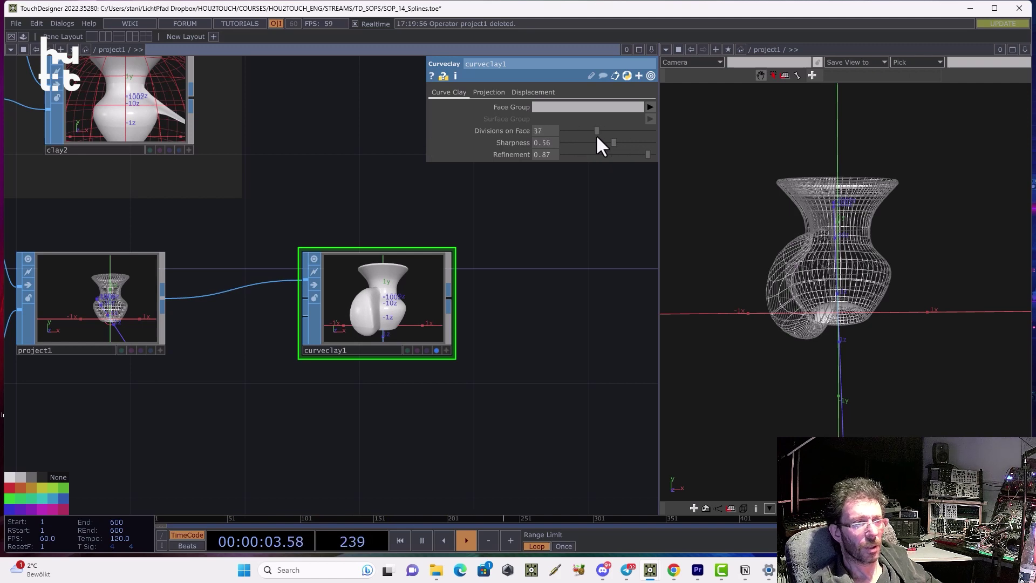
# - Duplicate the circle1, select2, project1 and curveclay1 chain below the original nodes
pyautogui.moveTo(60, 373); pyautogui.dragTo(243, 376)
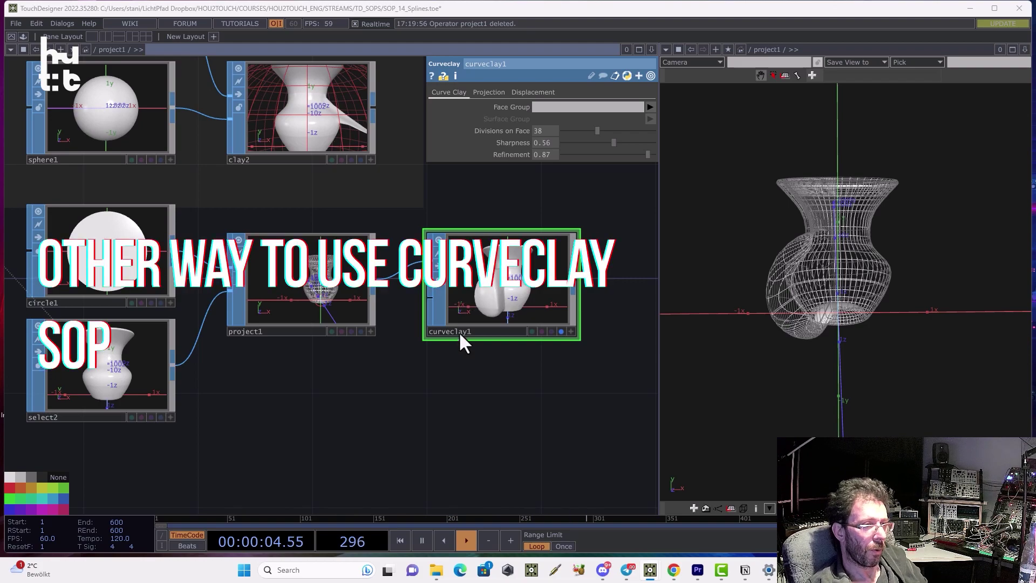
pyautogui.scroll(-3, 453, 339)
pyautogui.moveTo(400, 385); pyautogui.dragTo(415, 380)
pyautogui.moveTo(190, 448); pyautogui.dragTo(565, 283, button='right')
pyautogui.hotkey('ctrl', 'c')
pyautogui.hotkey('ctrl', 'v')
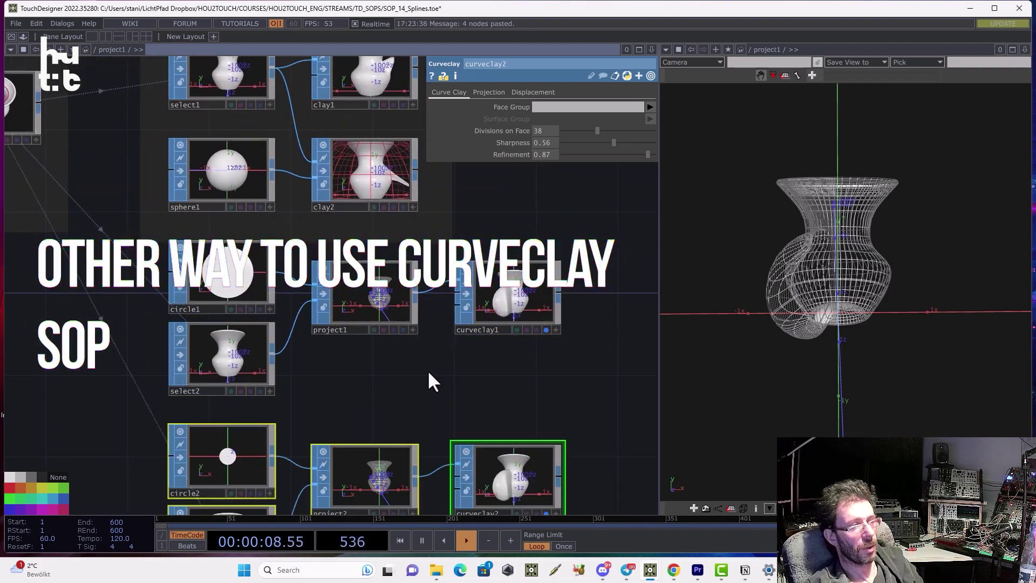
# - Delete the Project SOP from the duplicated chain
pyautogui.scroll(-2, 399, 378)
pyautogui.click(368, 387)
pyautogui.press('Delete')
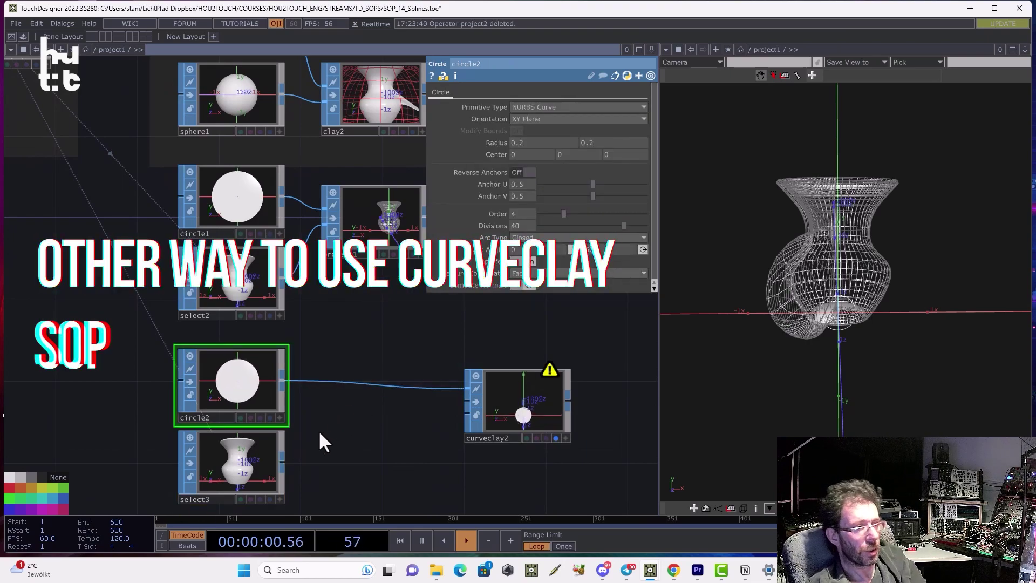
# - Arrange select3 above circle2, and connect select3 to curveclay2's first input and circle2 to its second
pyautogui.moveTo(282, 457); pyautogui.dragTo(465, 387)
pyautogui.moveTo(220, 380); pyautogui.dragTo(342, 380)
pyautogui.moveTo(223, 477); pyautogui.dragTo(215, 381)
pyautogui.moveTo(381, 385); pyautogui.dragTo(475, 400)
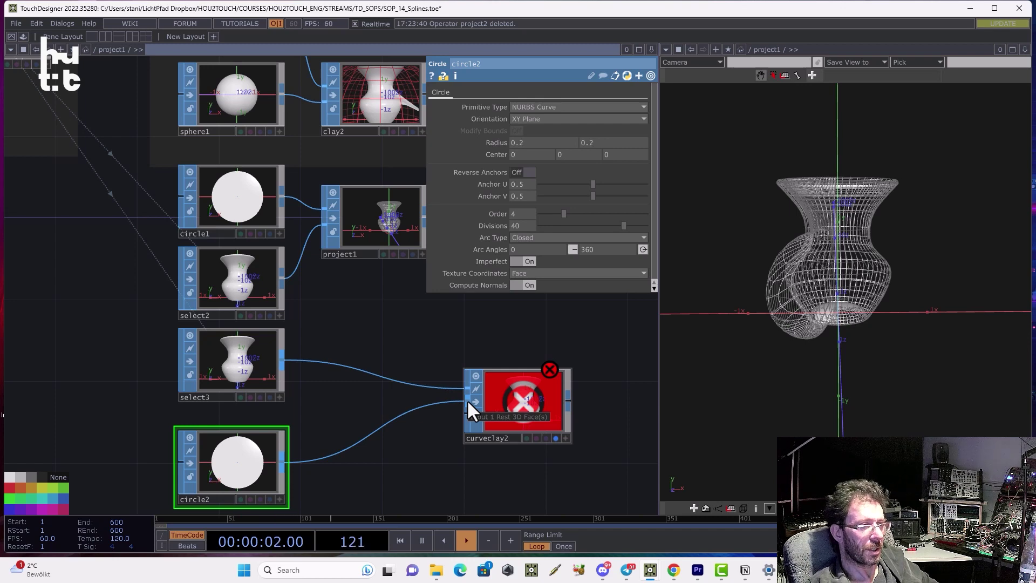
pyautogui.moveTo(419, 430); pyautogui.dragTo(431, 398)
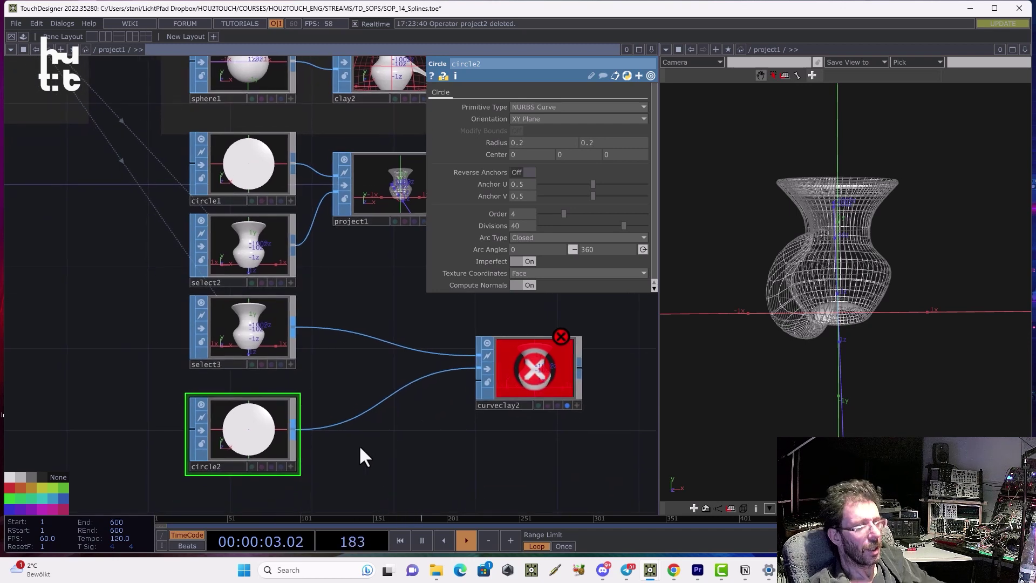
# - Add a Transform SOP after circle2 and connect its output to curveclay2's third input
pyautogui.rightClick(299, 431)
pyautogui.write('tr')
pyautogui.click(335, 481)
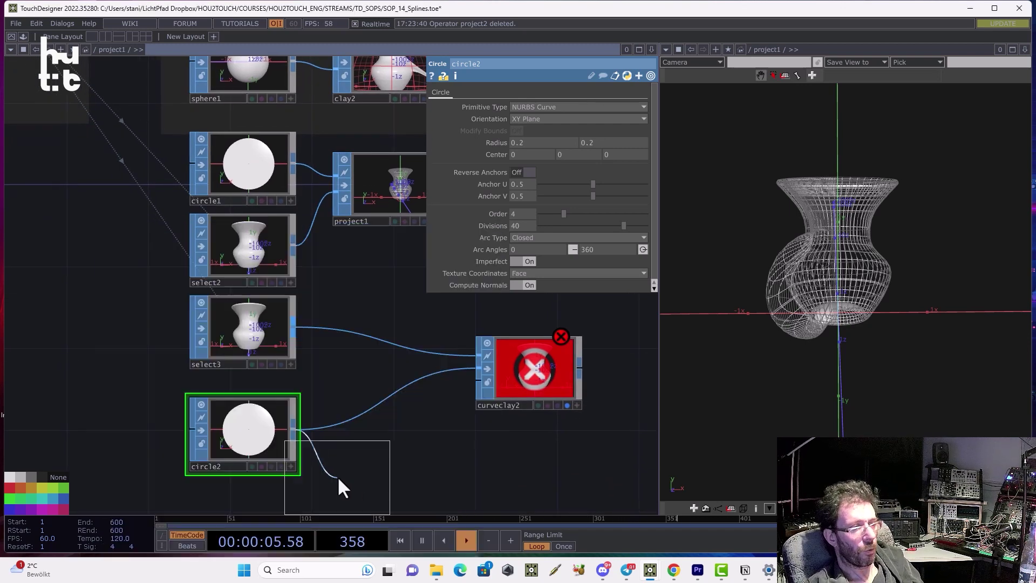
pyautogui.click(388, 496)
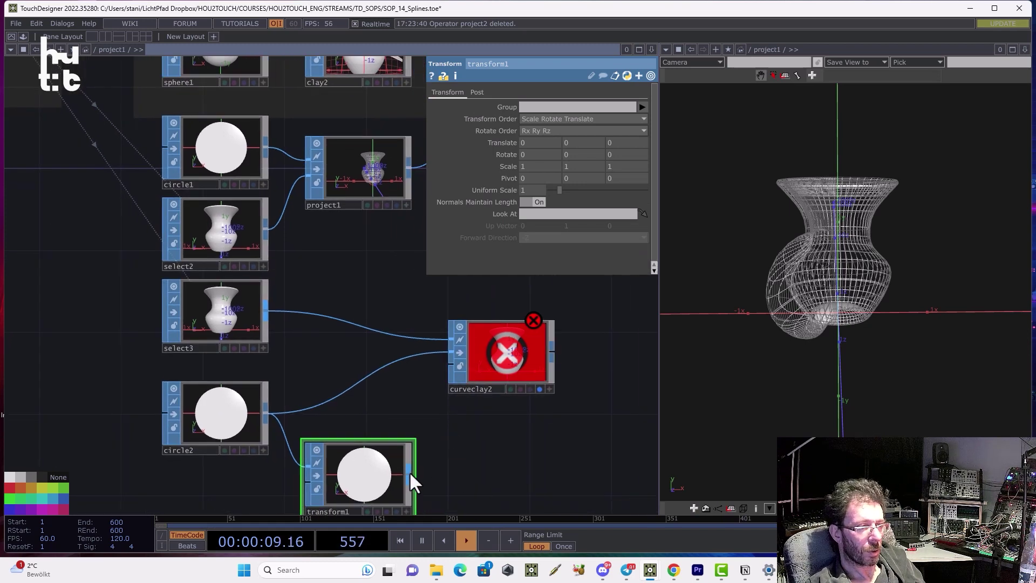
pyautogui.moveTo(410, 471); pyautogui.dragTo(450, 364)
pyautogui.moveTo(595, 367); pyautogui.dragTo(541, 375)
# - Try Minimum Distance as the projection axis of curveclay2
pyautogui.click(465, 362)
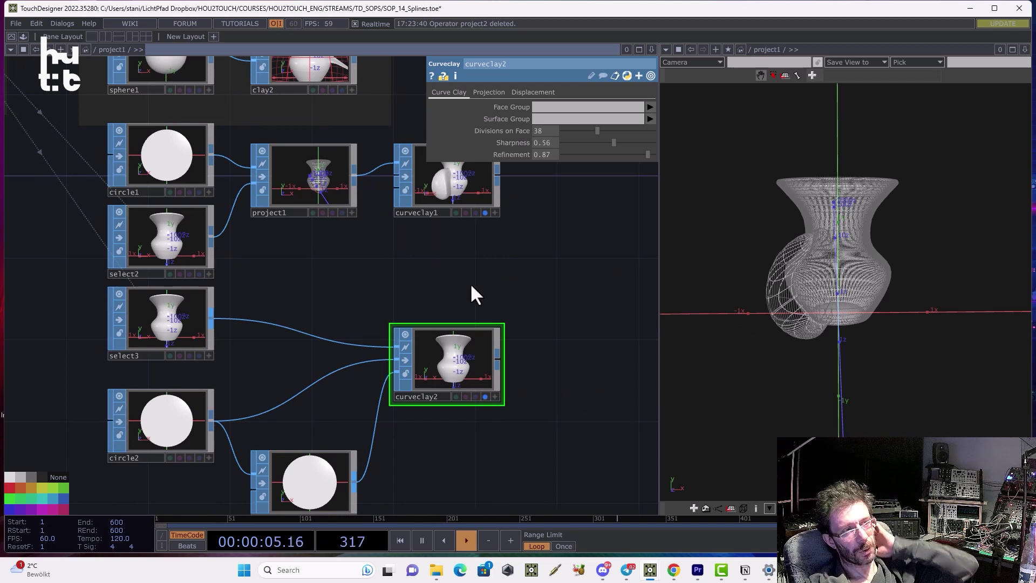
pyautogui.click(488, 93)
pyautogui.click(552, 107)
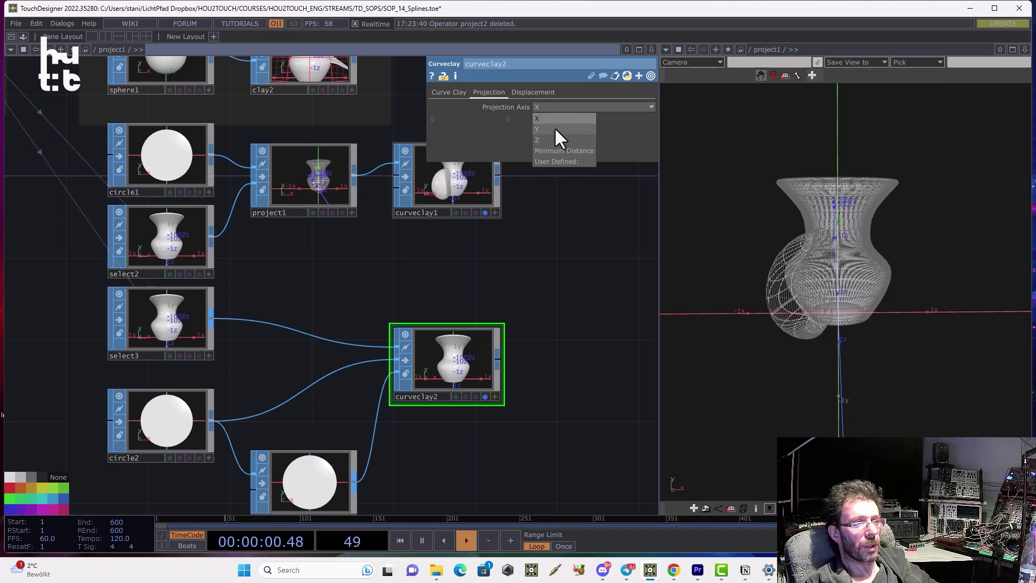
pyautogui.click(567, 151)
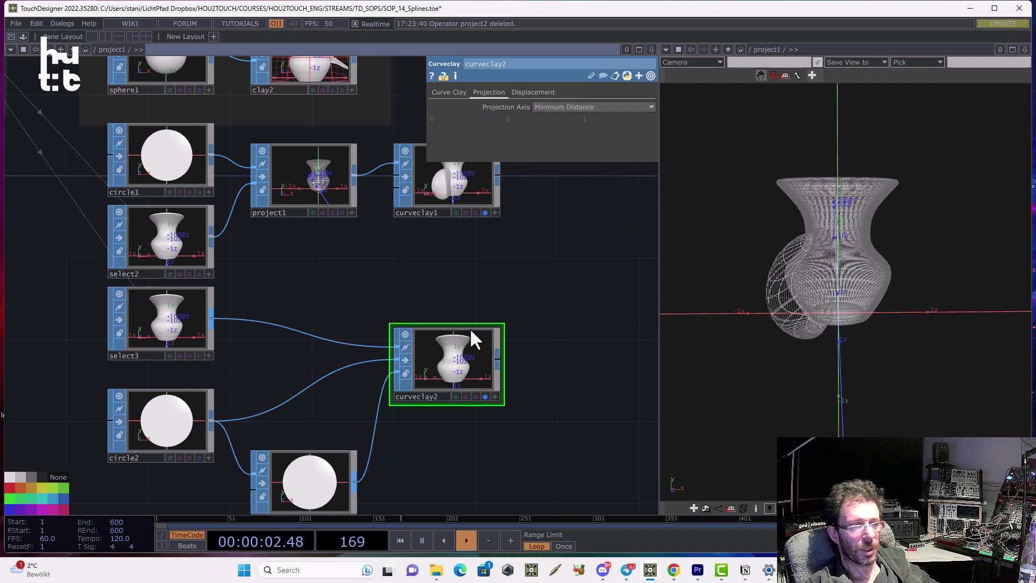
pyautogui.moveTo(427, 437); pyautogui.dragTo(385, 460)
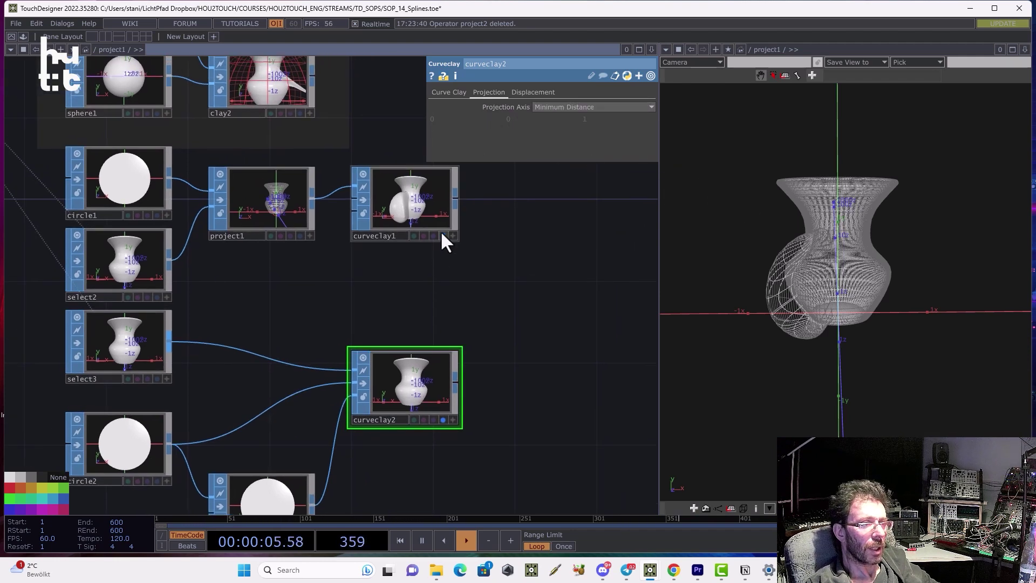
# - Hide curveclay1 from the viewer and set curveclay2's projection axis to User Defined
pyautogui.click(441, 234)
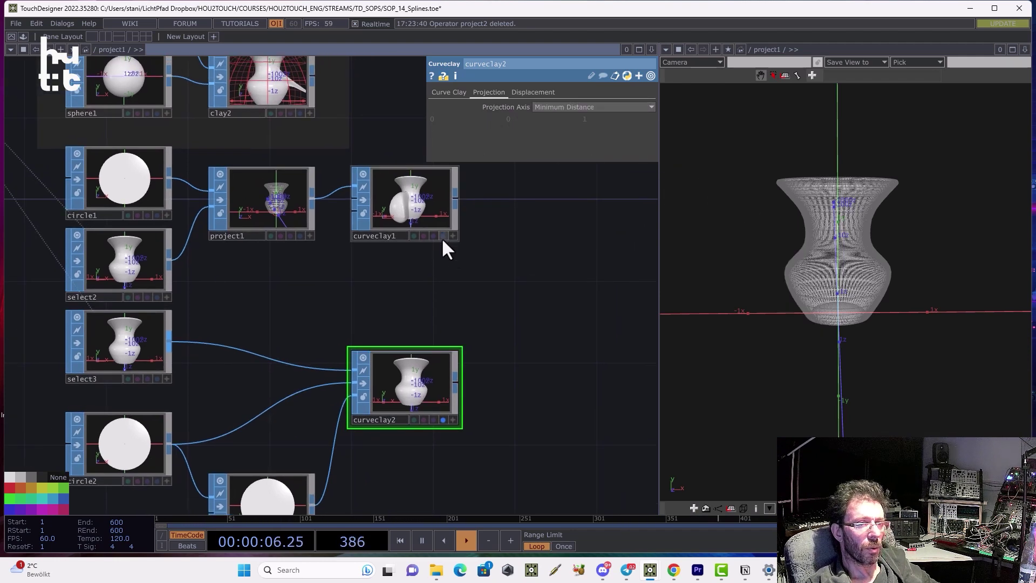
pyautogui.click(561, 107)
pyautogui.click(558, 161)
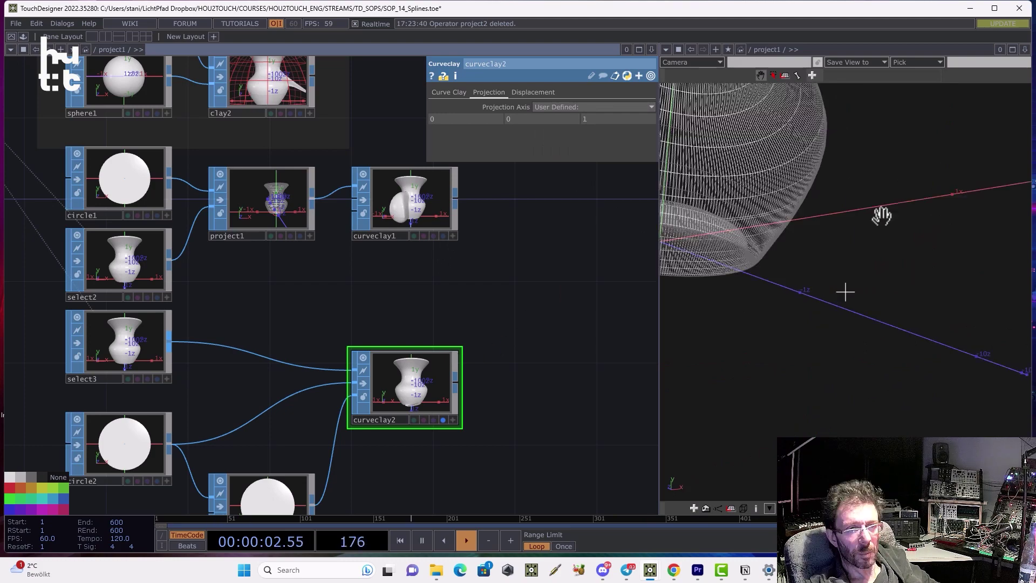
pyautogui.moveTo(881, 216); pyautogui.dragTo(903, 216)
# - Adjust the Y translation of transform1
pyautogui.click(284, 485)
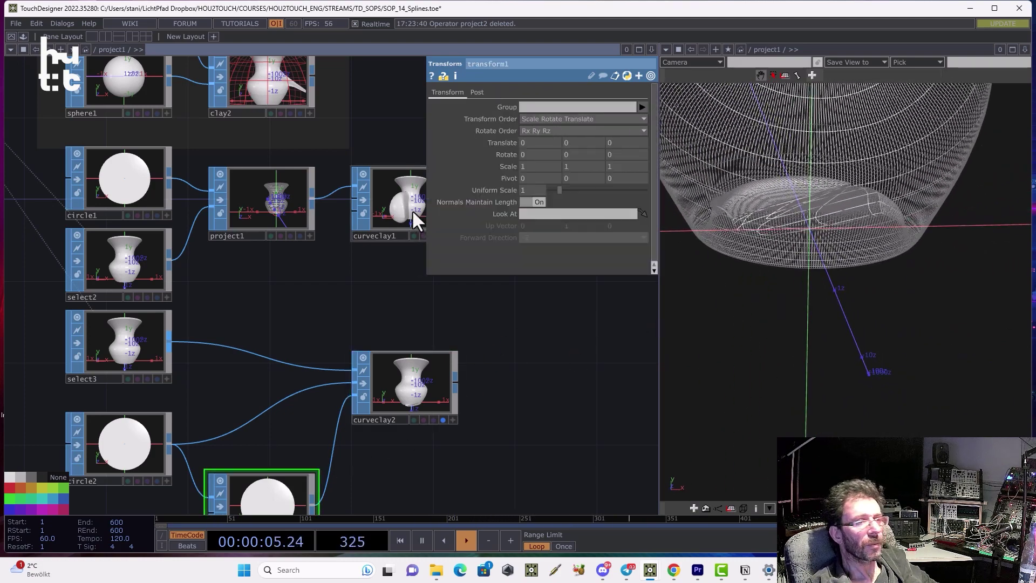
pyautogui.moveTo(577, 148); pyautogui.dragTo(578, 139, button='middle')
pyautogui.moveTo(488, 362); pyautogui.dragTo(529, 292)
# - Set circle2's Y center to 0.9 and show the vase shaded instead of in wireframe
pyautogui.click(118, 374)
pyautogui.click(118, 375)
pyautogui.moveTo(579, 155); pyautogui.dragTo(579, 140, button='middle')
pyautogui.moveTo(840, 178); pyautogui.dragTo(859, 233)
pyautogui.moveTo(860, 234); pyautogui.dragTo(771, 225, button='middle')
pyautogui.moveTo(771, 225)
pyautogui.mouseDown()
pyautogui.moveTo(879, 238)
pyautogui.moveTo(899, 227)
pyautogui.mouseUp()
pyautogui.press('w')
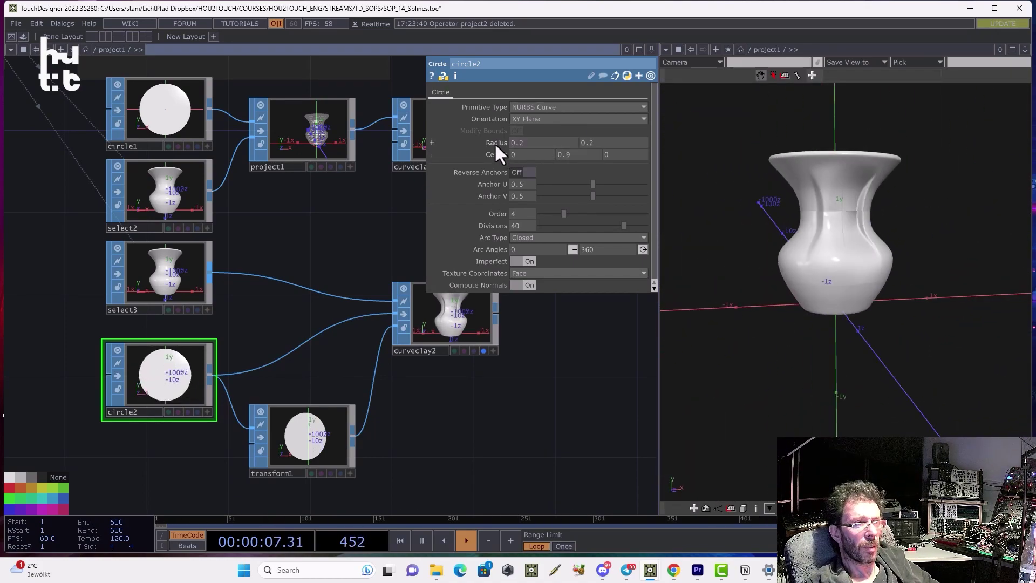
# - Set both radius values of circle2 to 0.14 and adjust the uniform scale of transform1
pyautogui.moveTo(494, 146); pyautogui.dragTo(624, 157, button='middle')
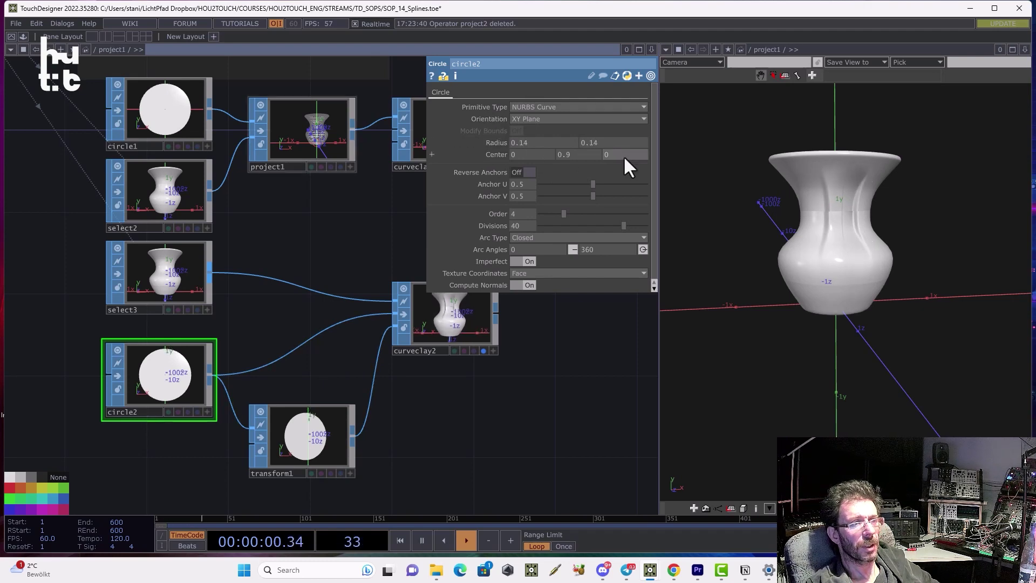
pyautogui.click(305, 439)
pyautogui.moveTo(536, 190); pyautogui.dragTo(517, 179, button='middle')
pyautogui.moveTo(862, 273); pyautogui.dragTo(953, 262, button='middle')
pyautogui.moveTo(952, 261); pyautogui.dragTo(948, 290)
pyautogui.scroll(-5, 942, 280)
pyautogui.moveTo(465, 327); pyautogui.dragTo(393, 355)
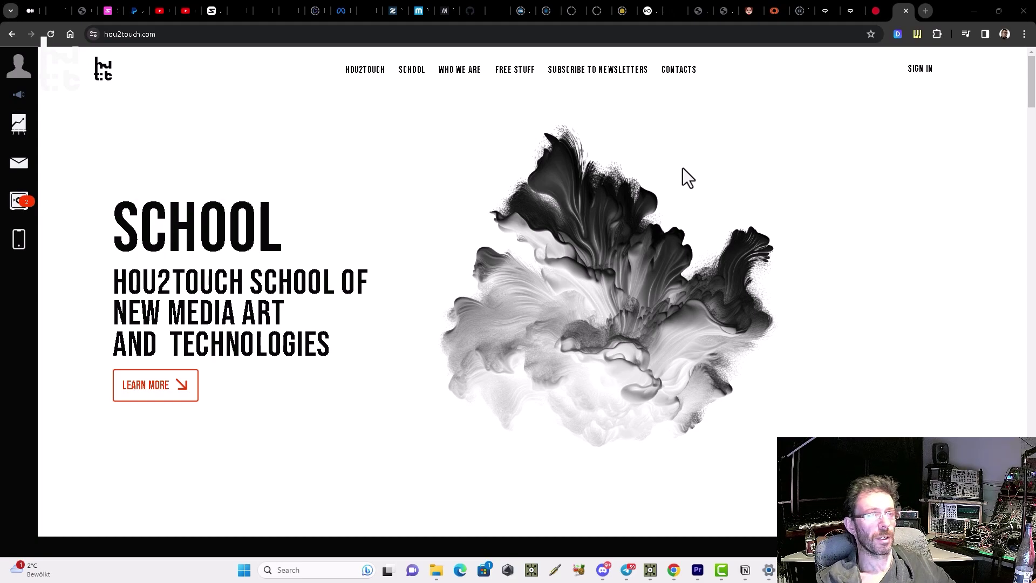
# - Look through the course listings on hou2touch.com in the browser, from the short courses to the flagship fundamental course
pyautogui.scroll(-20, 682, 168)
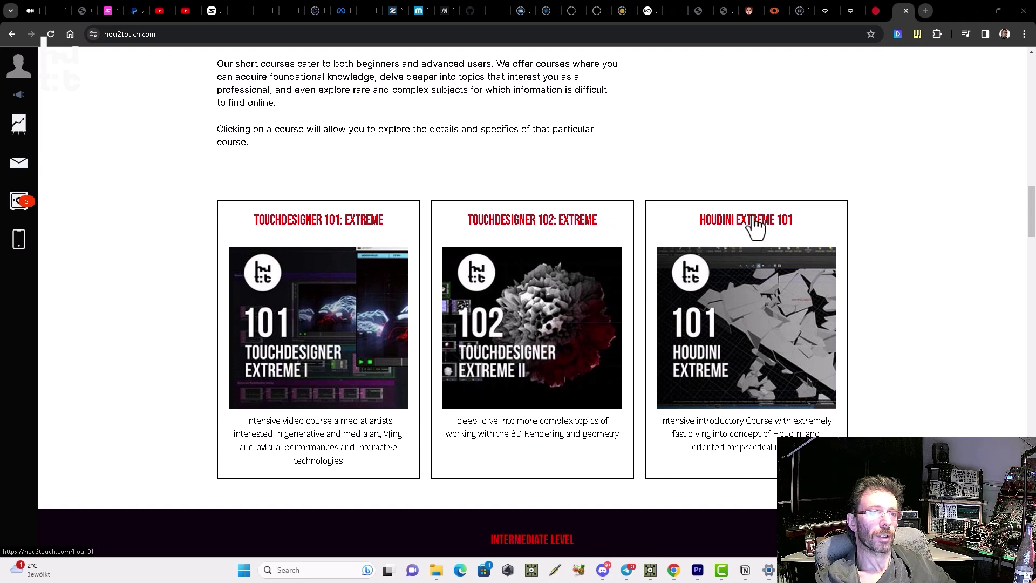
pyautogui.scroll(-5, 849, 199)
pyautogui.scroll(-2, 849, 199)
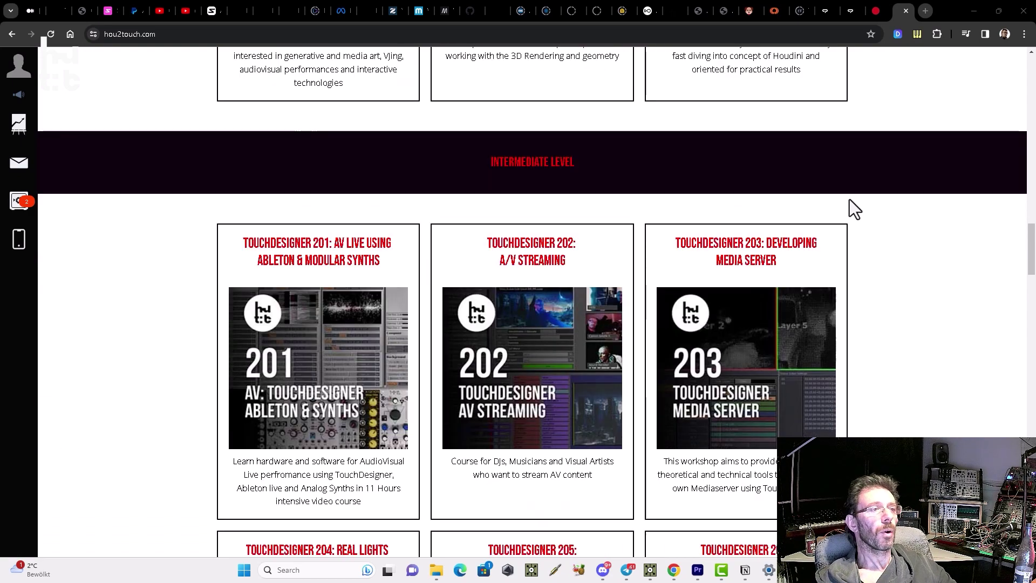
pyautogui.scroll(-1, 849, 199)
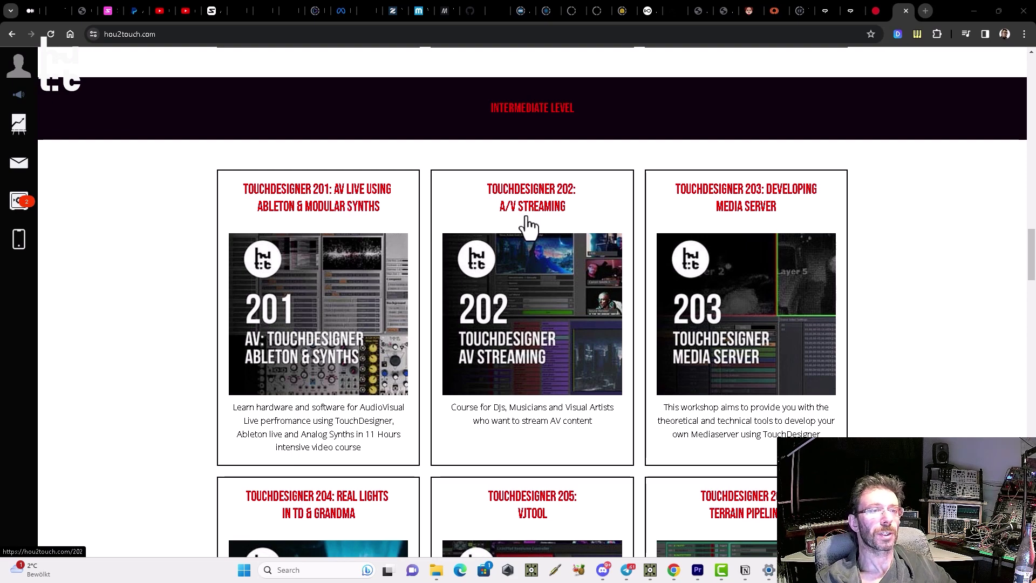
pyautogui.scroll(-3, 869, 207)
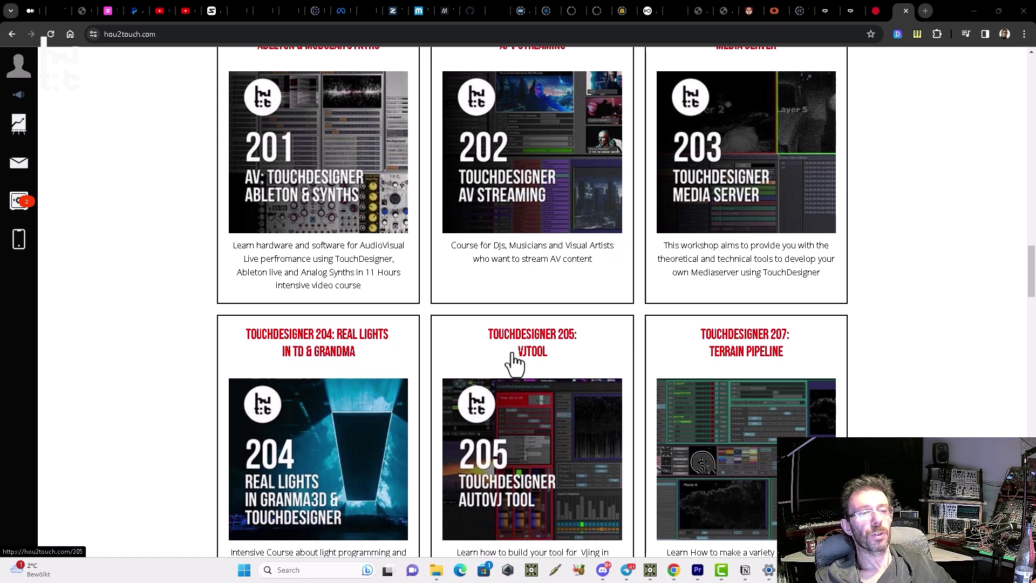
pyautogui.scroll(-2, 890, 313)
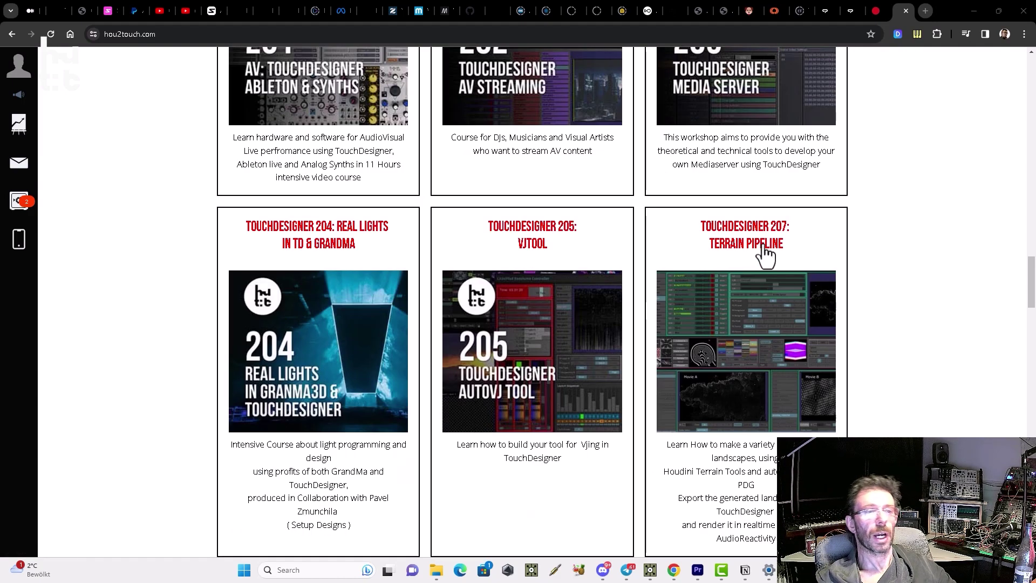
pyautogui.scroll(-10, 856, 252)
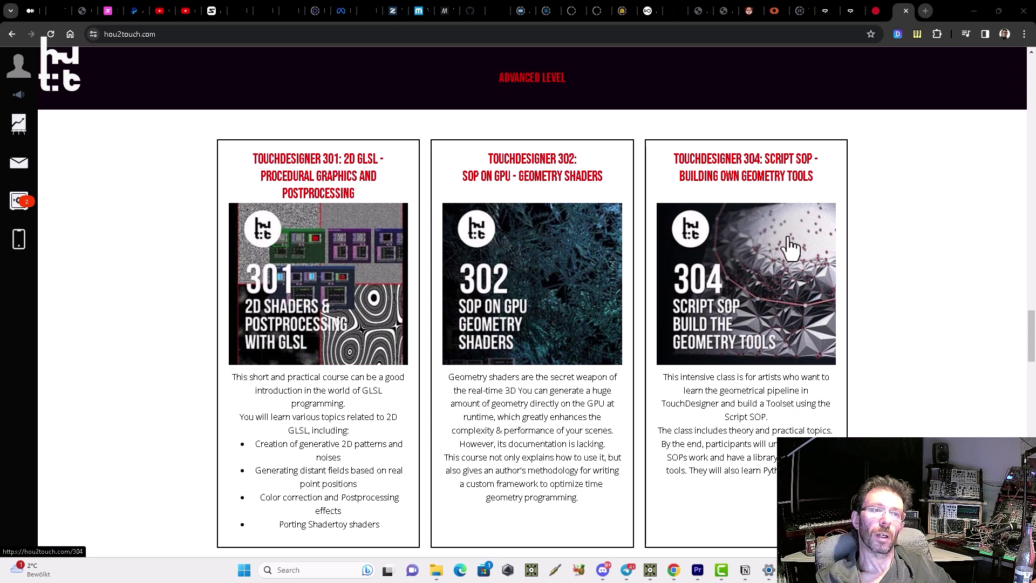
pyautogui.scroll(-8, 791, 248)
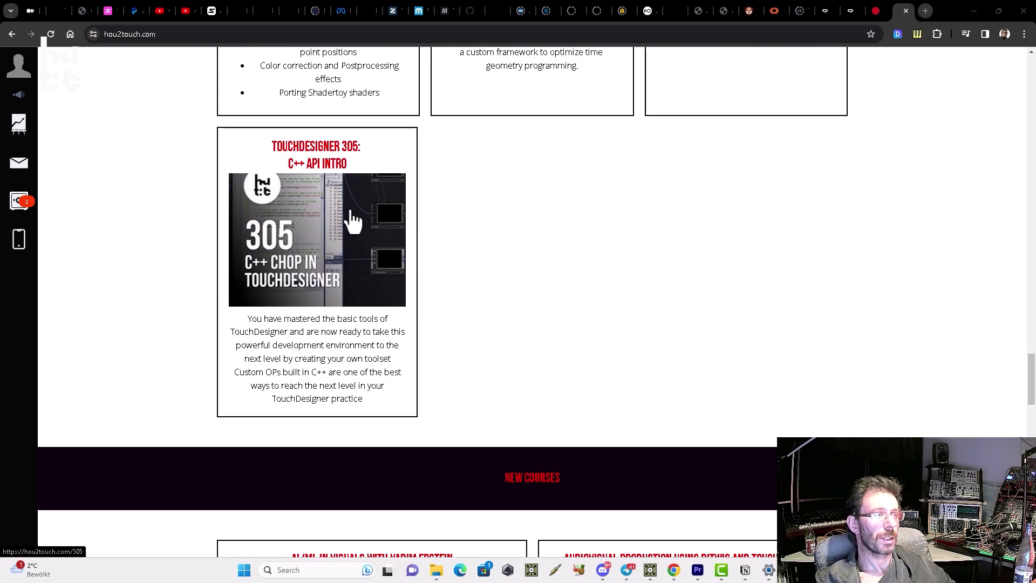
pyautogui.scroll(-5, 446, 217)
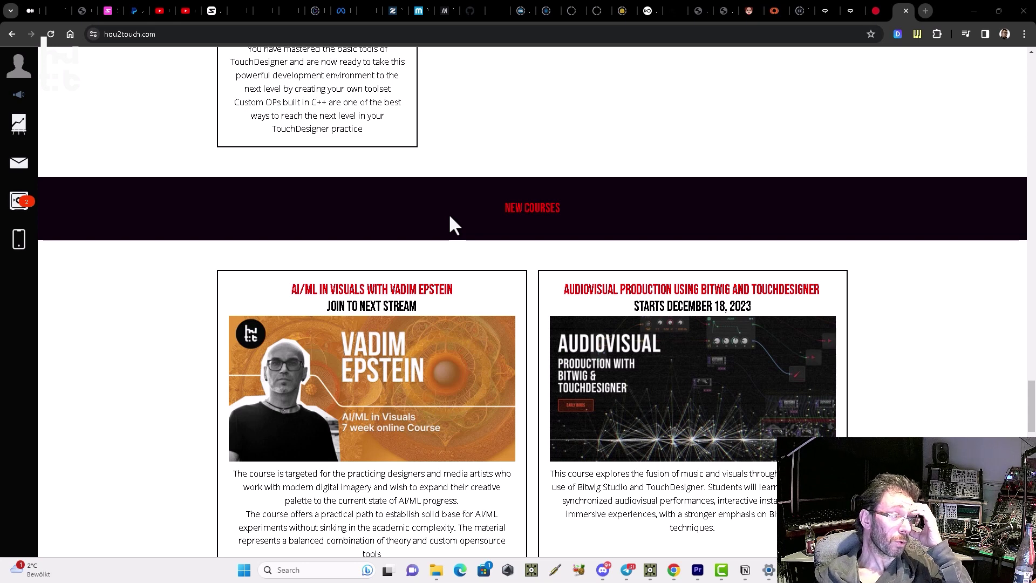
pyautogui.scroll(-1, 448, 214)
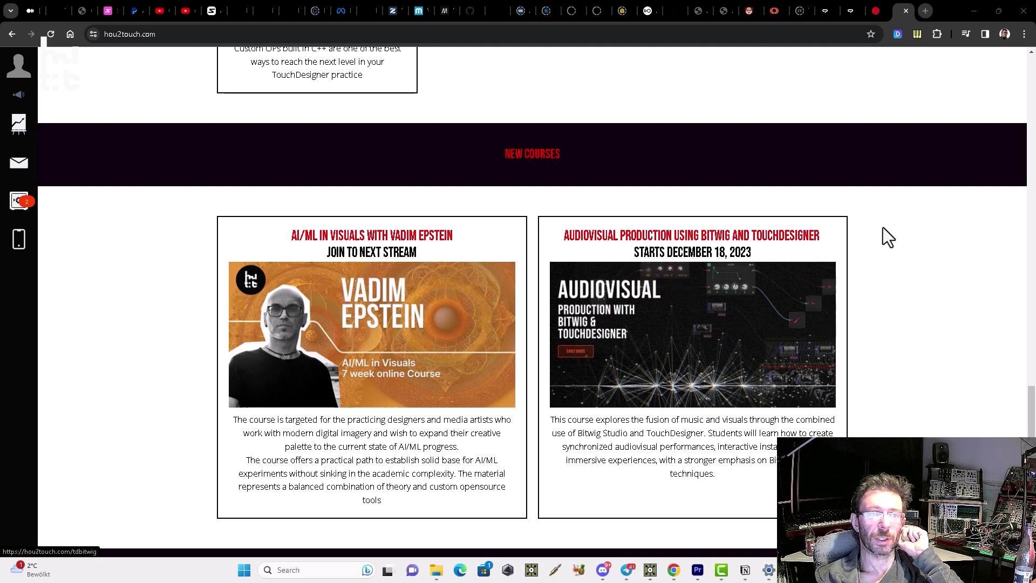
pyautogui.scroll(-2, 885, 236)
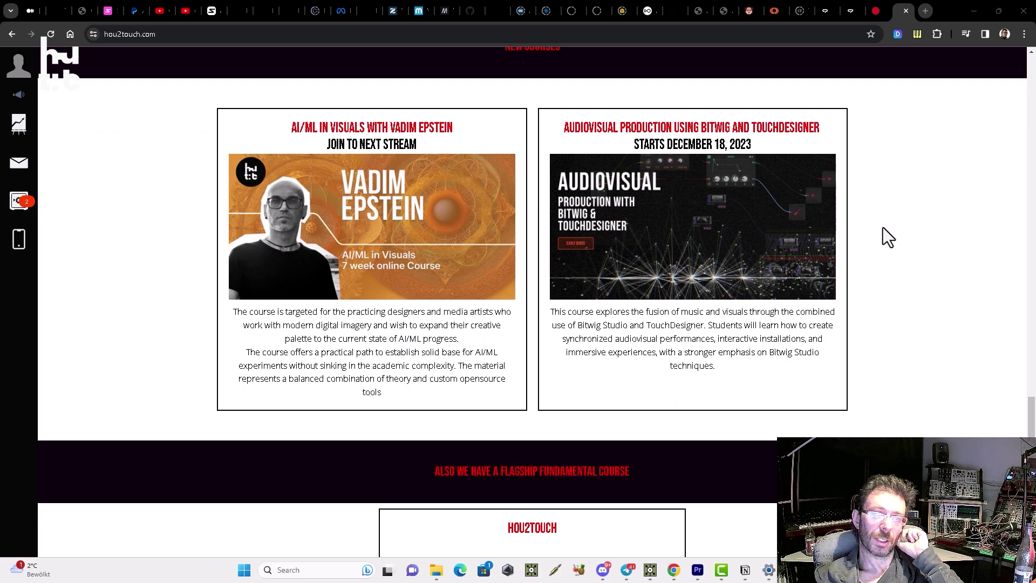
pyautogui.scroll(-7, 882, 227)
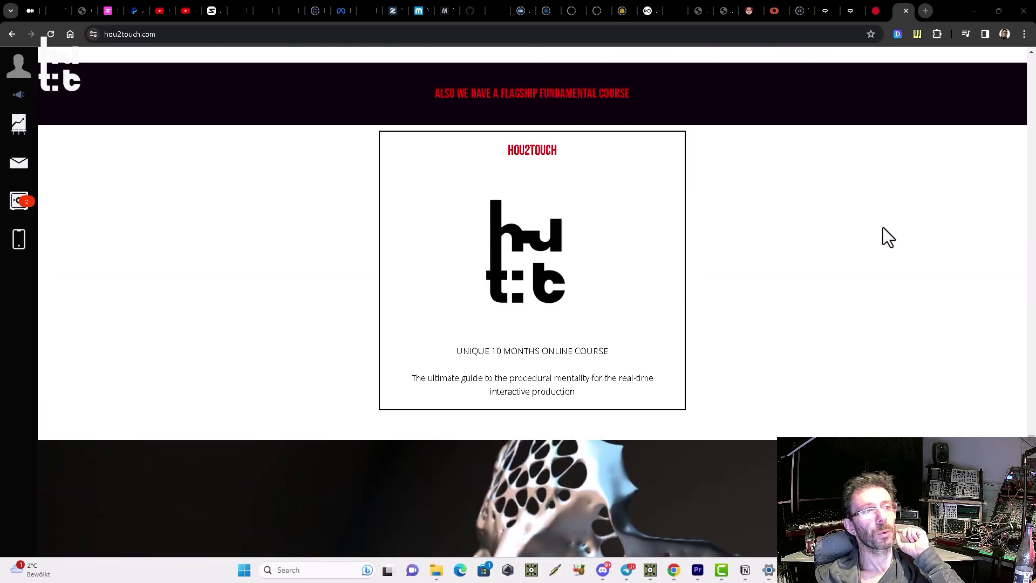